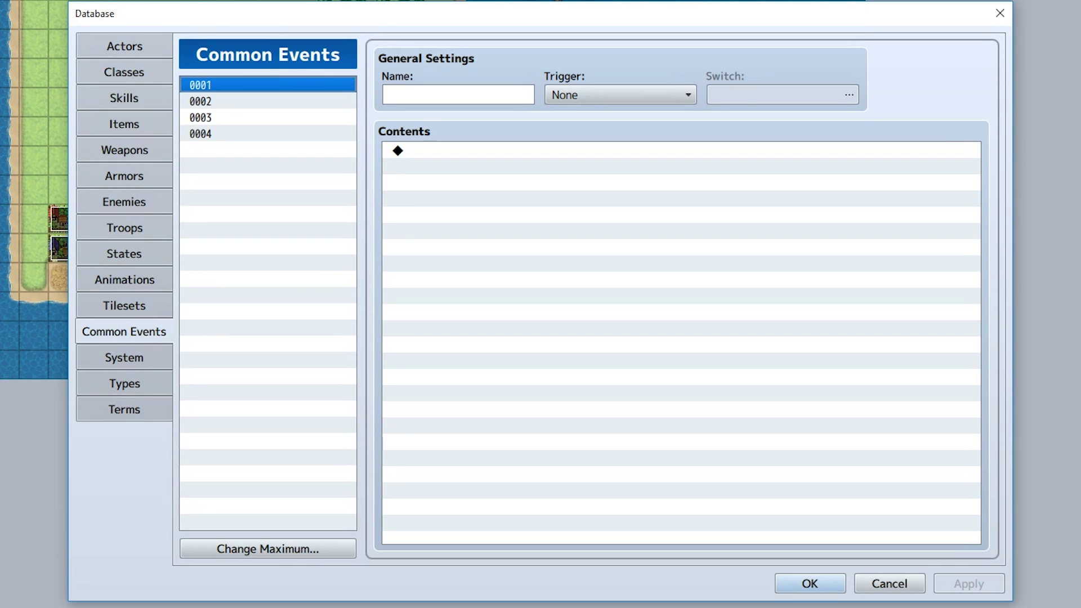
# Name the first common event "My Common Event"
pyautogui.click(276, 117)
pyautogui.click(270, 103)
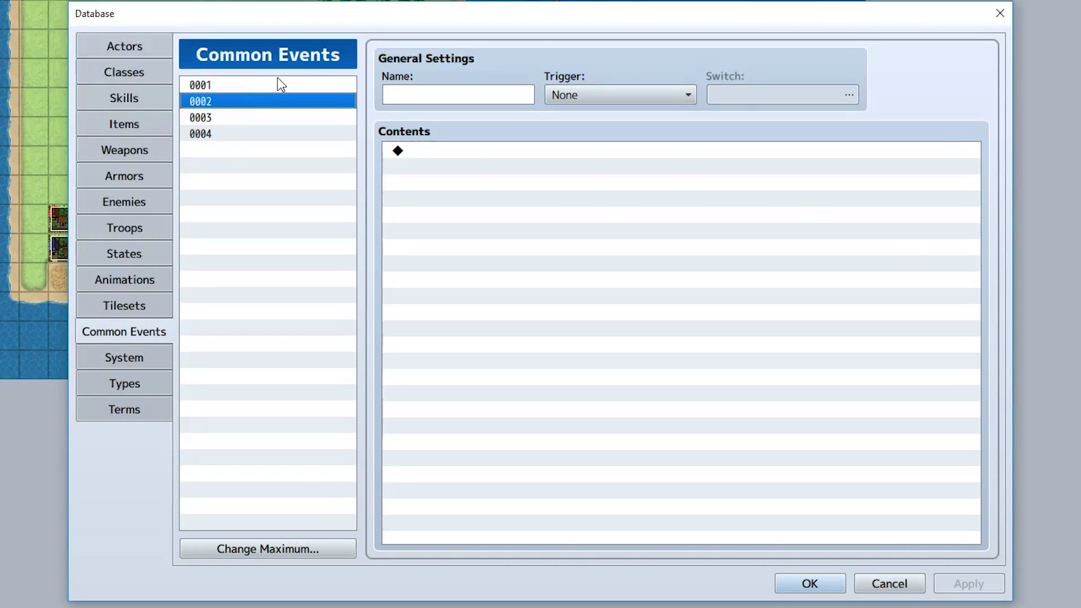
pyautogui.click(280, 84)
pyautogui.click(485, 91)
pyautogui.write('My')
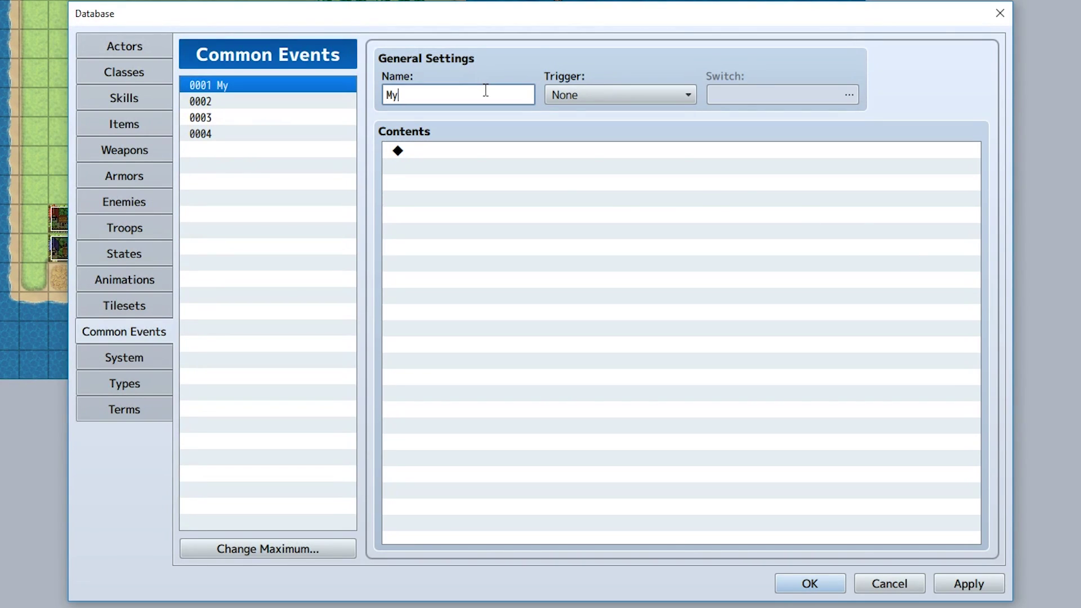
pyautogui.write(' Common Event')
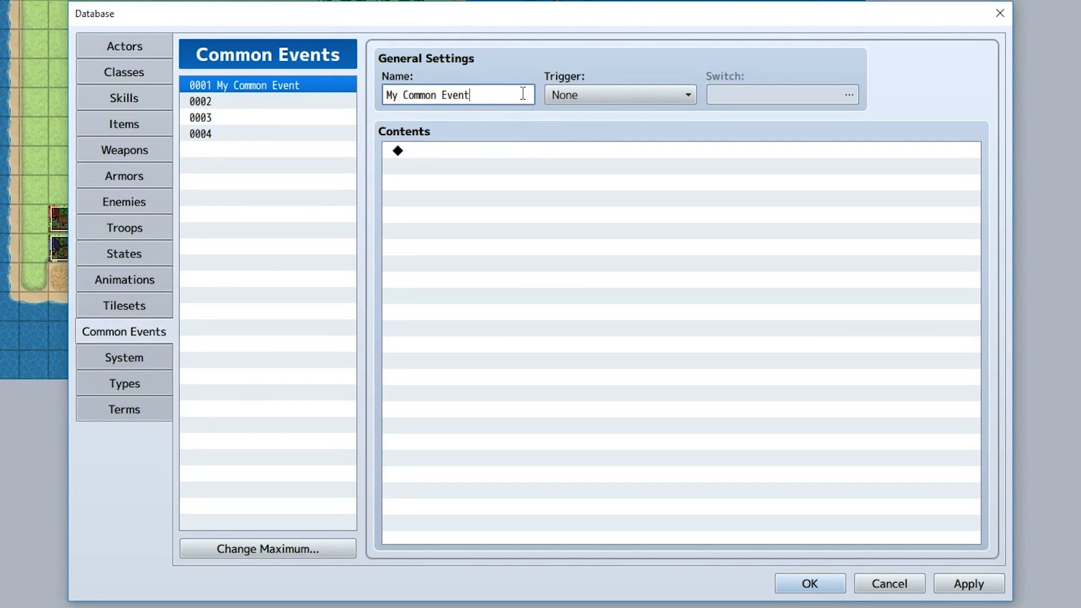
# Add a Show Text command reading "This is a thing" to My Common Event and save the database changes
pyautogui.doubleClick(660, 342)
pyautogui.click(579, 142)
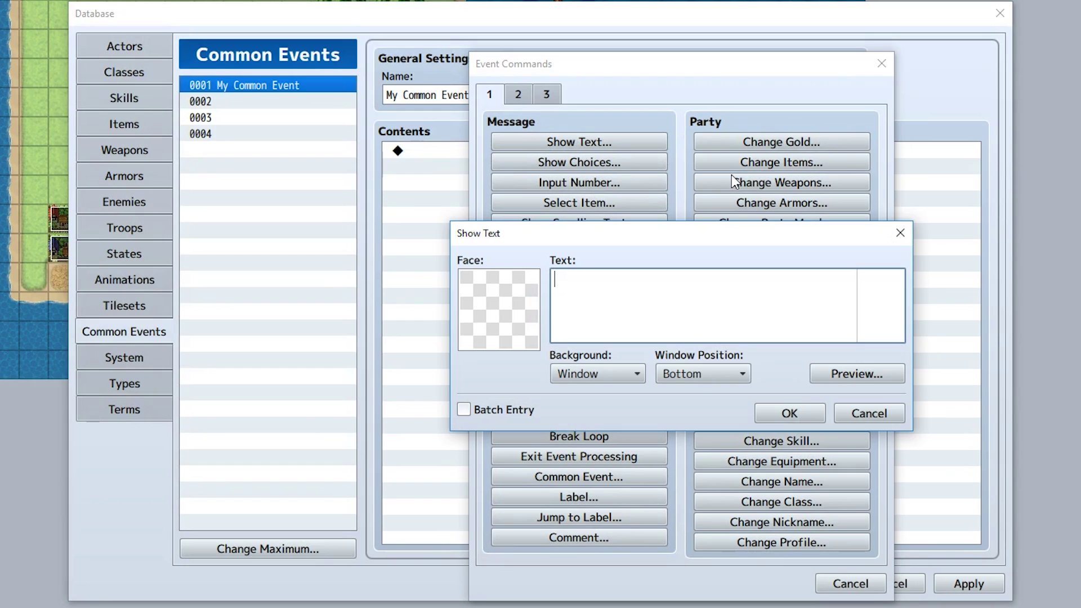
pyautogui.write('This is a thing')
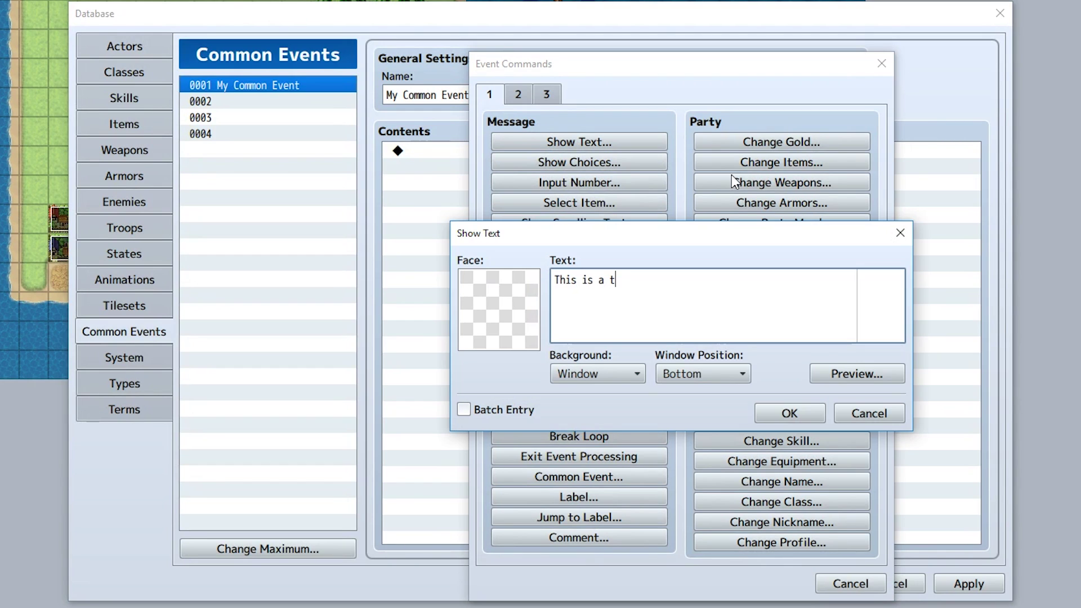
pyautogui.click(807, 415)
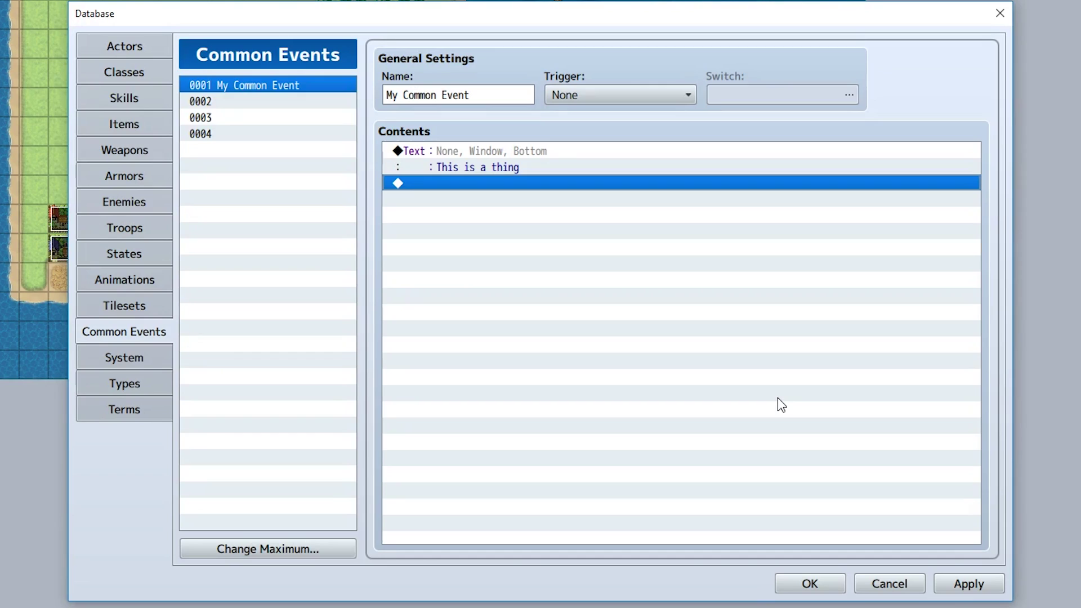
pyautogui.click(808, 581)
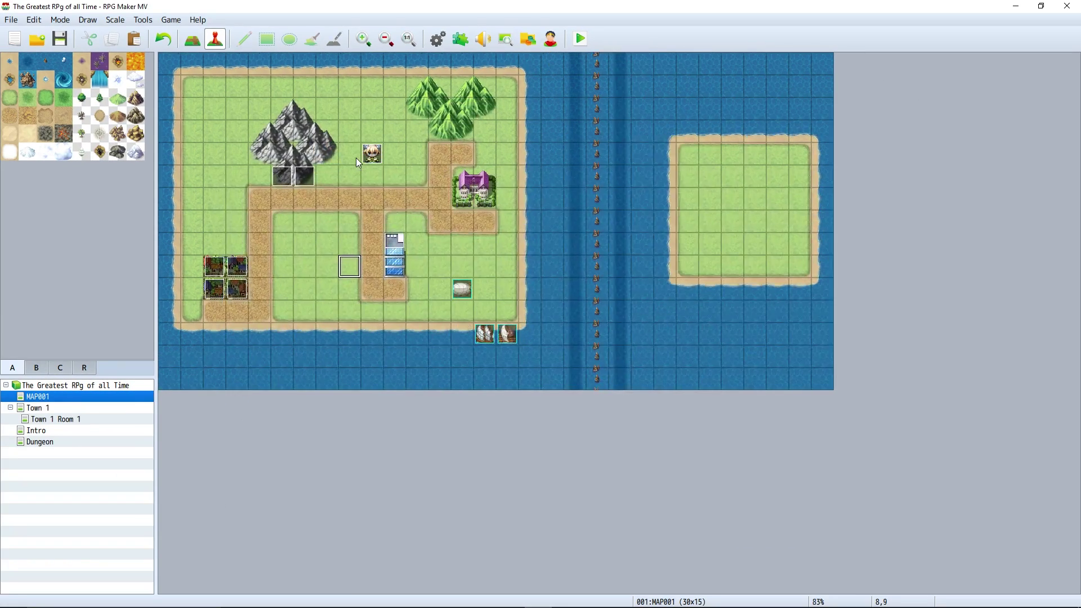
# Duplicate the blonde character event on the map onto the neighbouring tile
pyautogui.keyDown('ctrl'); pyautogui.scroll(3, 356, 157); pyautogui.keyUp('ctrl')
pyautogui.hotkey('ctrl', 'c')
pyautogui.click(371, 191)
pyautogui.hotkey('ctrl', 'v')
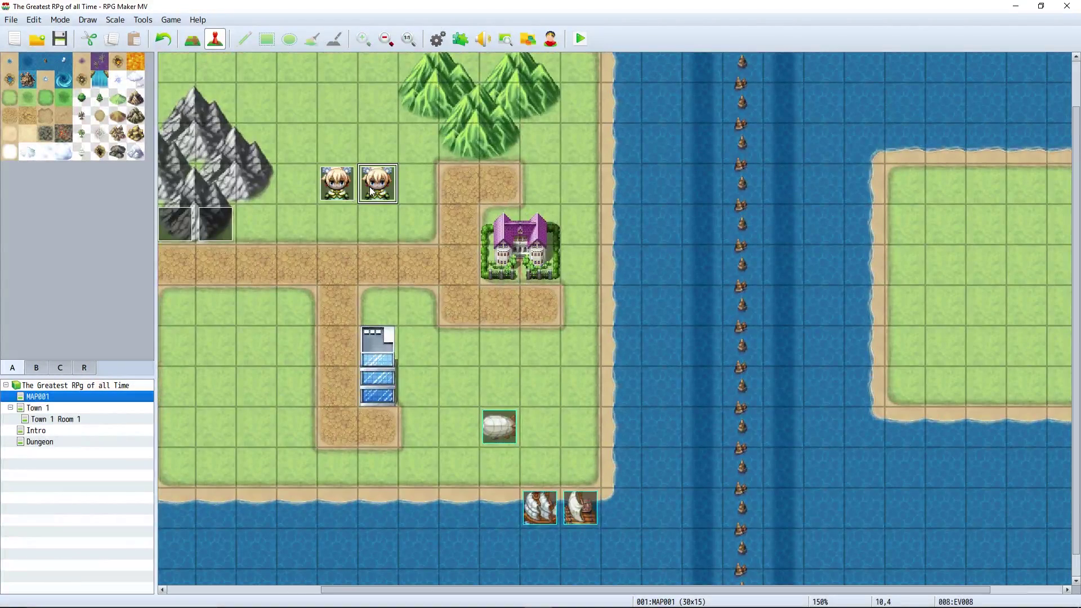
# Change the duplicated event's image to the red-haired character
pyautogui.doubleClick(372, 194)
pyautogui.doubleClick(295, 362)
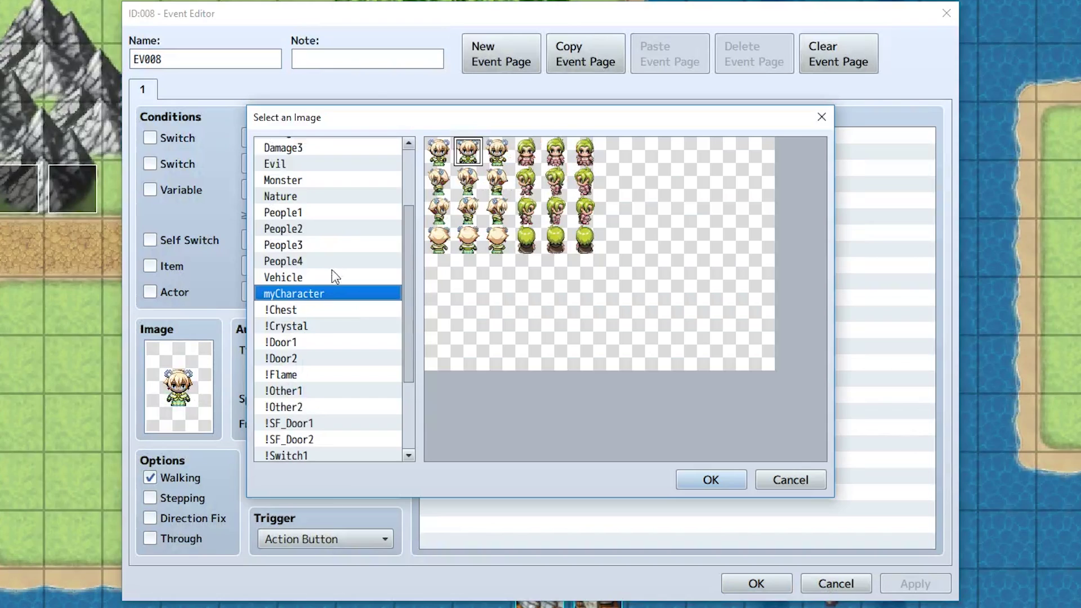
pyautogui.click(409, 249)
pyautogui.doubleClick(470, 156)
# Delete the weapon, armor and text commands from the duplicated event's contents
pyautogui.click(498, 135)
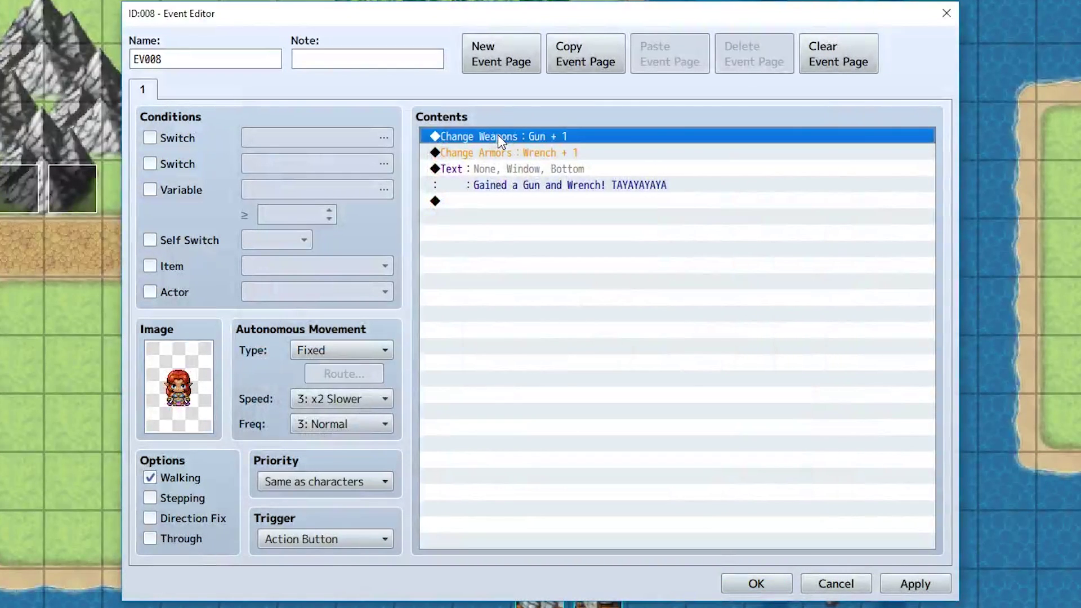
pyautogui.press('Delete')
pyautogui.press('Delete')
pyautogui.press('Delete')
# Add a Common Event command to the red-haired character's event that calls 0001 My Common Event
pyautogui.press('Return')
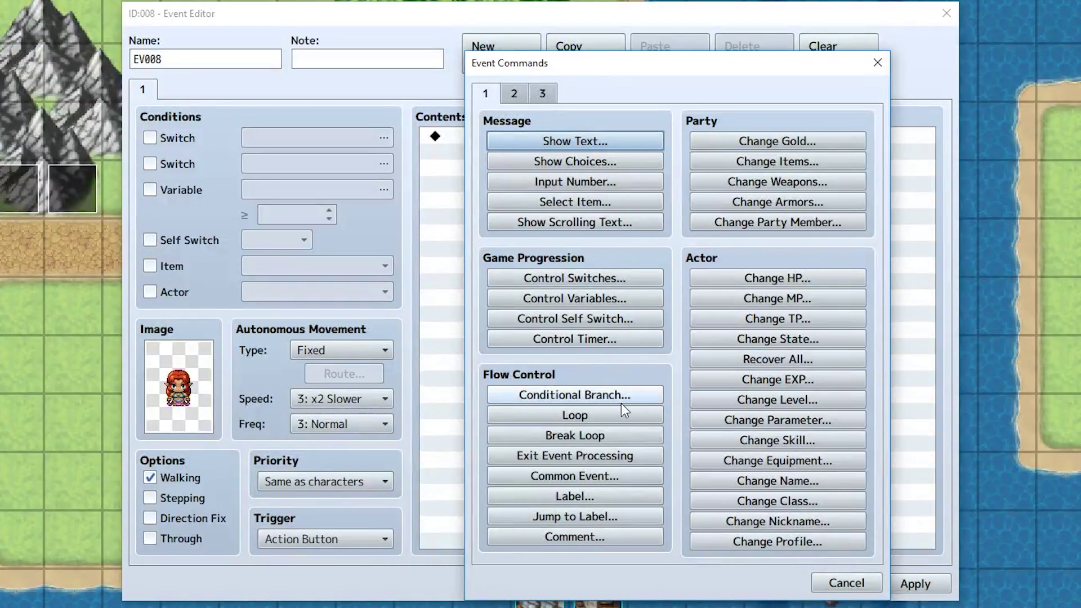
pyautogui.click(598, 473)
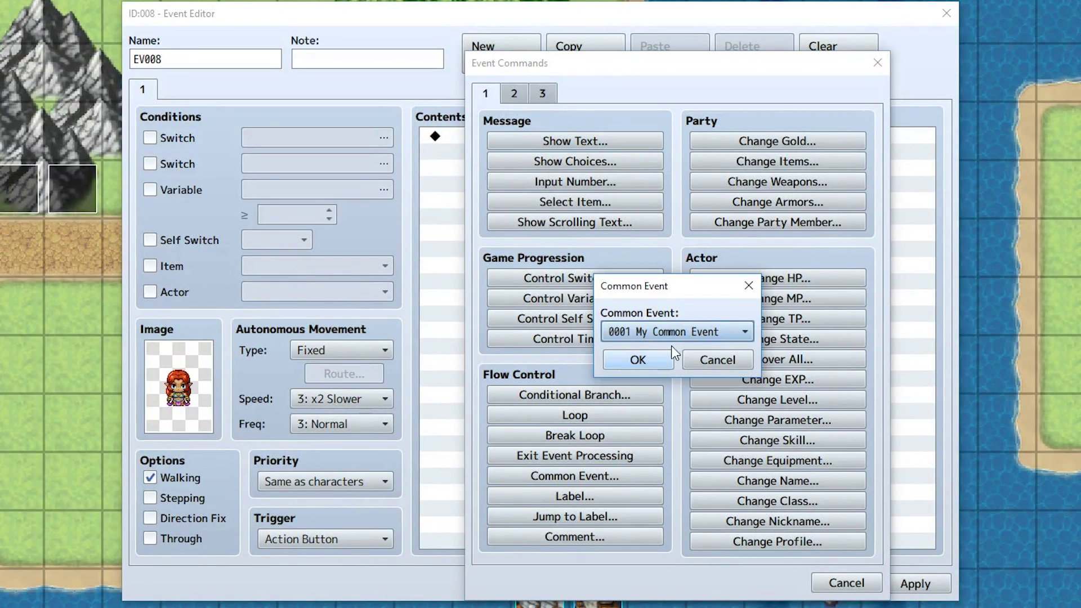
pyautogui.click(670, 331)
pyautogui.click(657, 353)
pyautogui.click(654, 358)
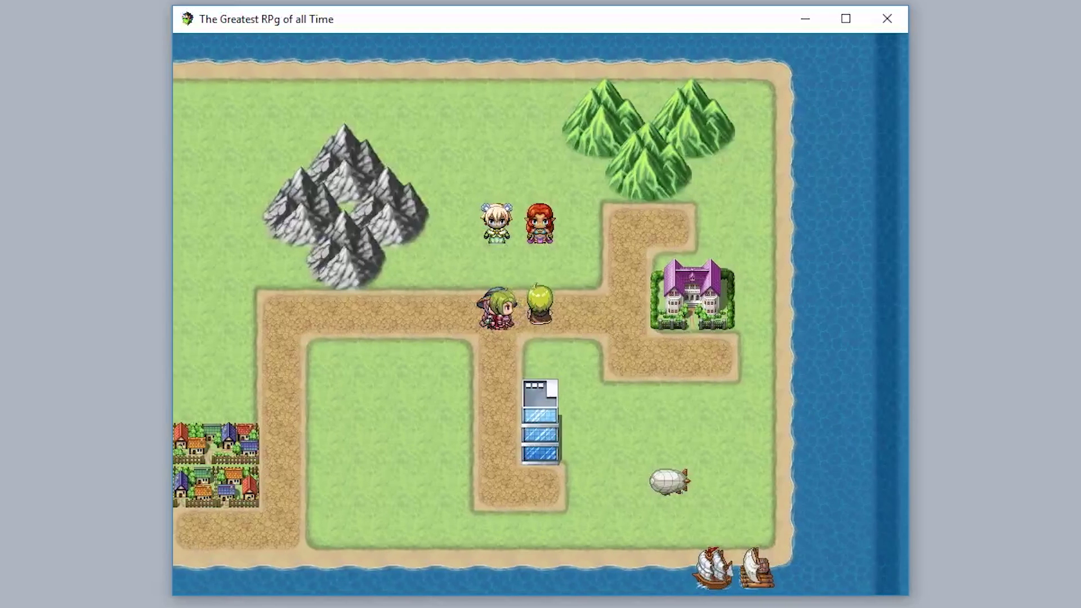
# Walk up to the red-haired character in the playtest and trigger her event to check the common event's message
pyautogui.press('Up')
pyautogui.press('Return')
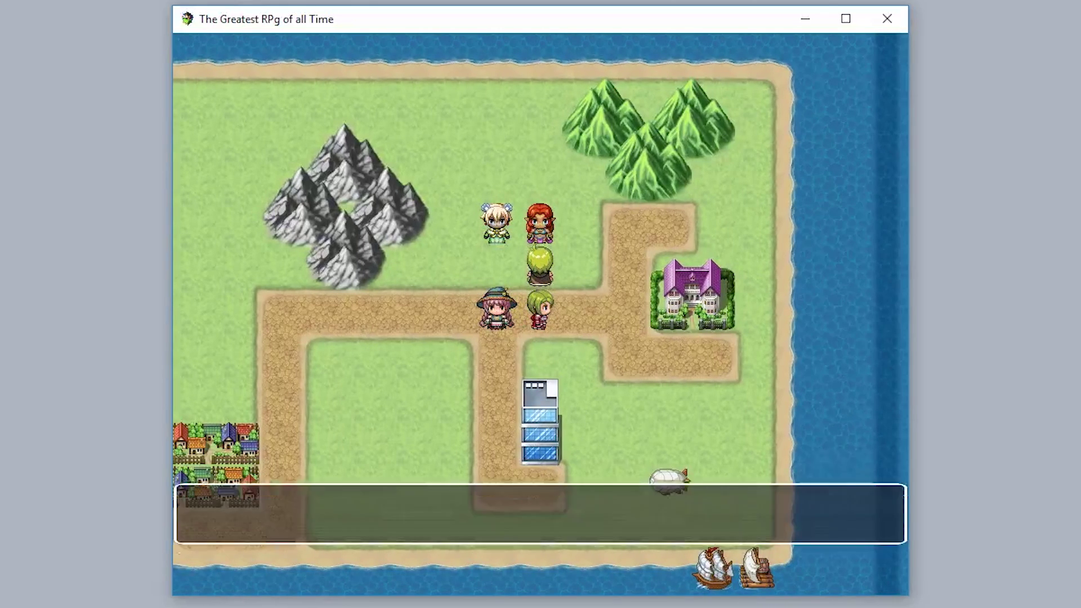
pyautogui.press('Return')
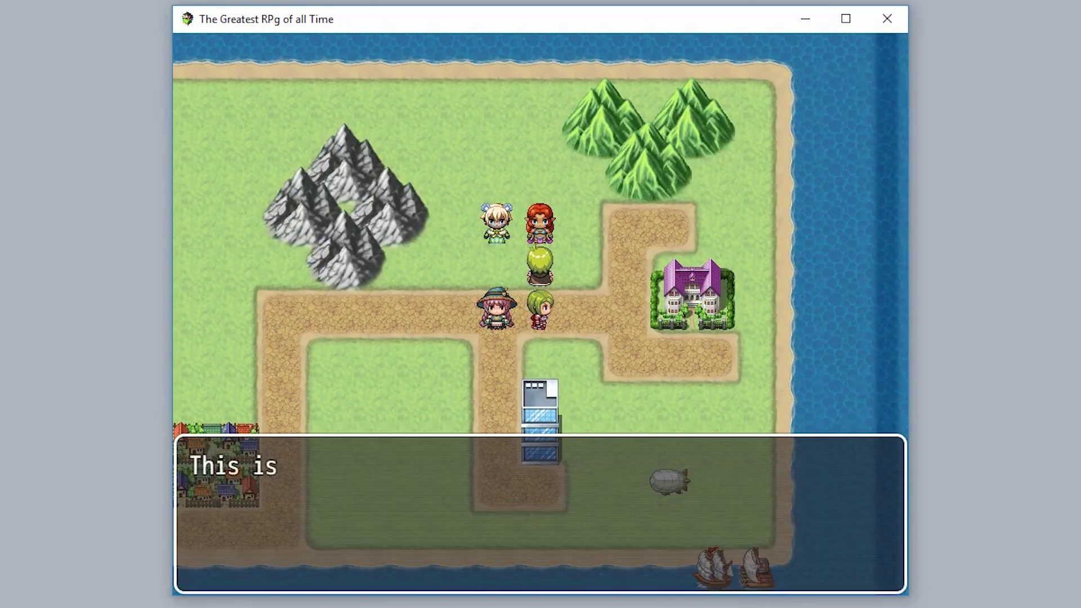
pyautogui.press('Return')
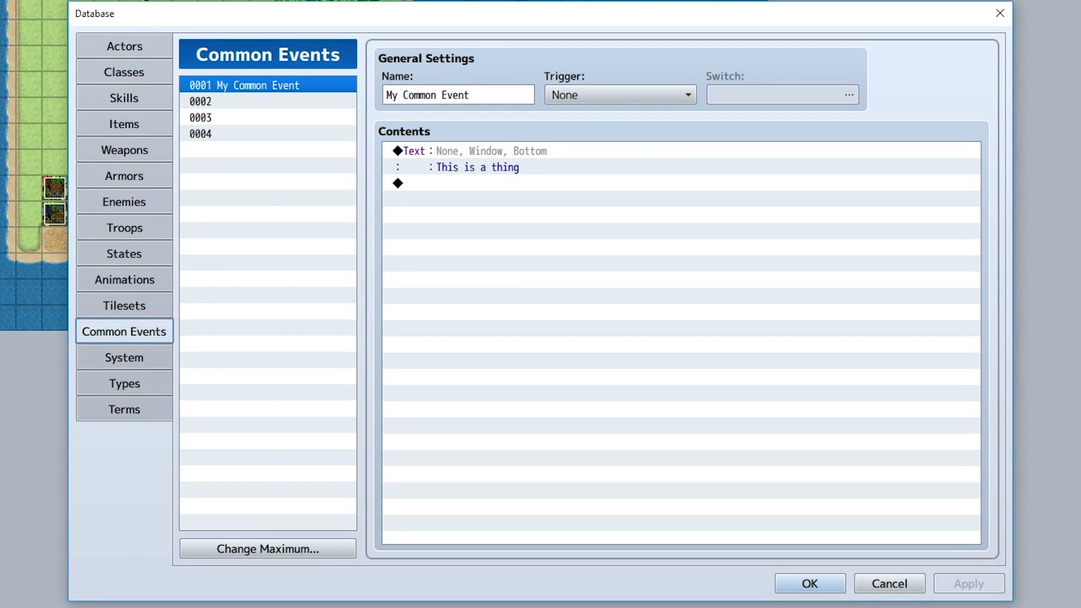
# Add a Common Event effect to the Super Potion item that runs 0001 My Common Event
pyautogui.press('Tab')
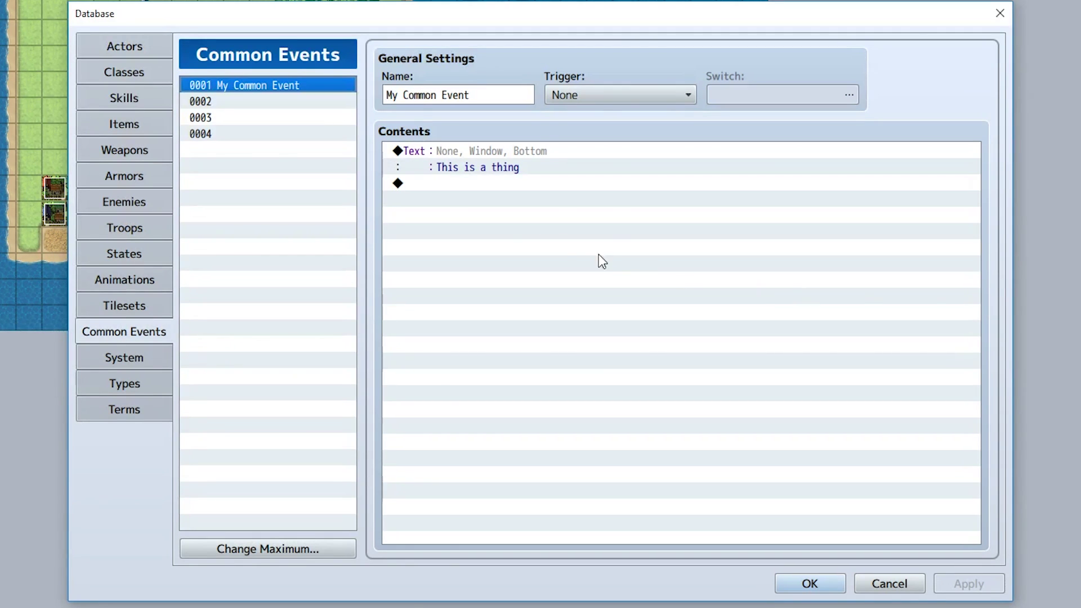
pyautogui.click(145, 124)
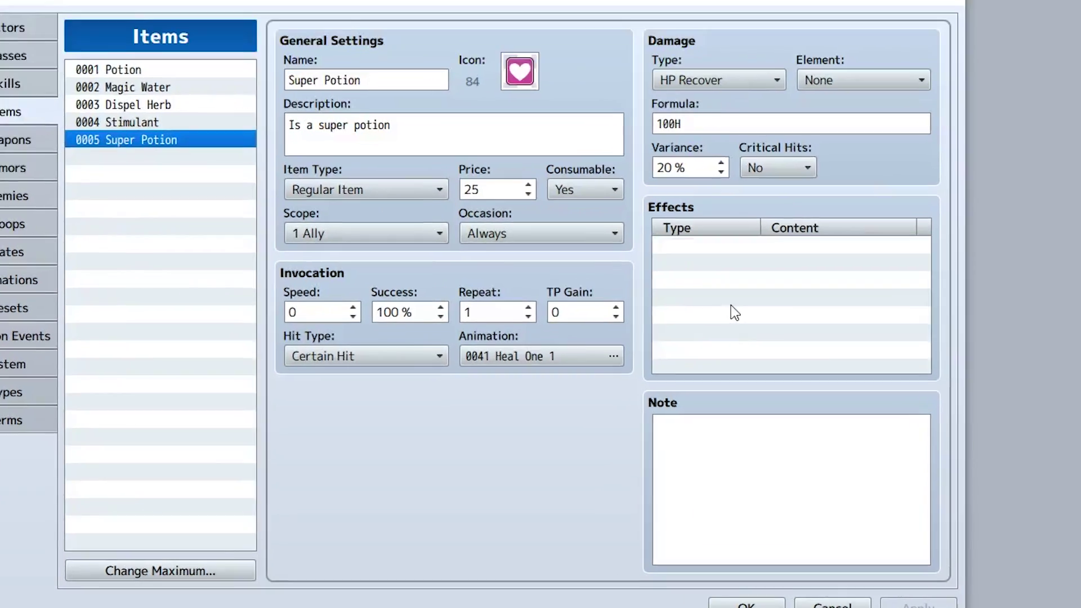
pyautogui.doubleClick(797, 312)
pyautogui.click(885, 188)
pyautogui.click(448, 353)
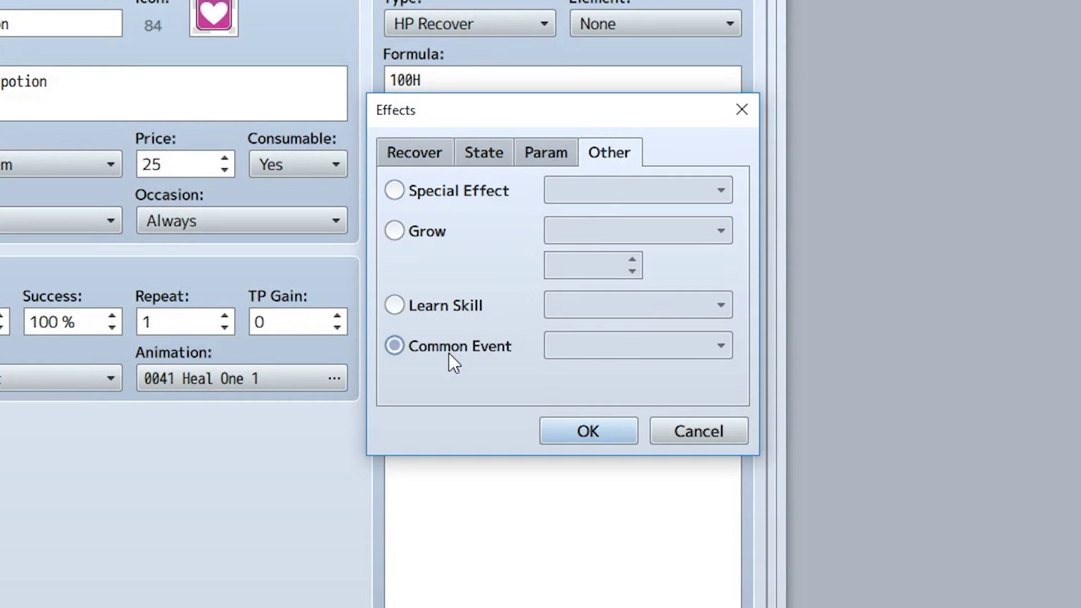
pyautogui.click(587, 345)
pyautogui.click(589, 364)
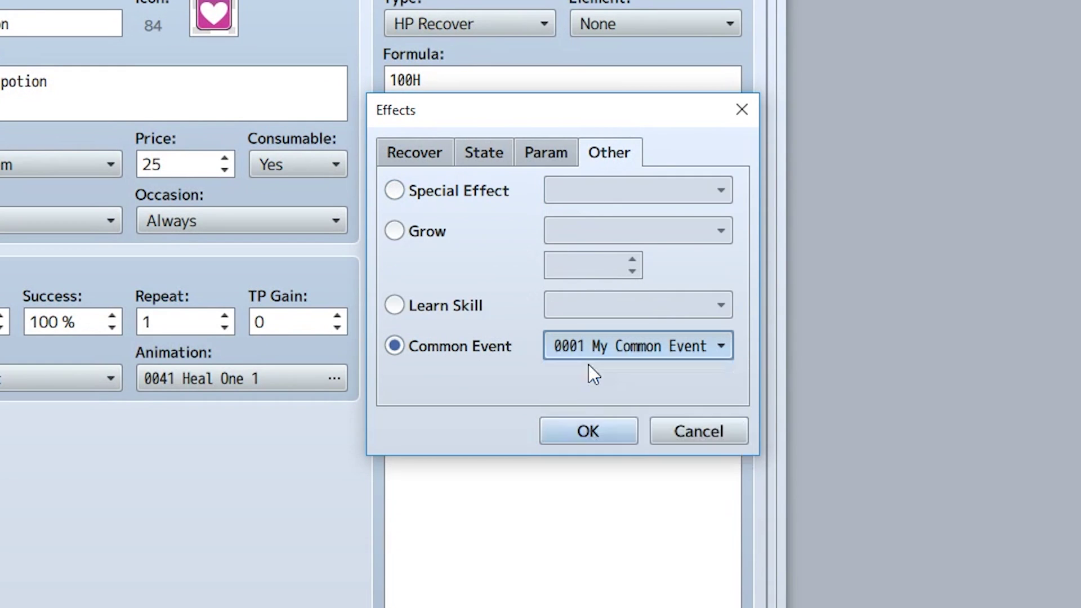
pyautogui.click(587, 431)
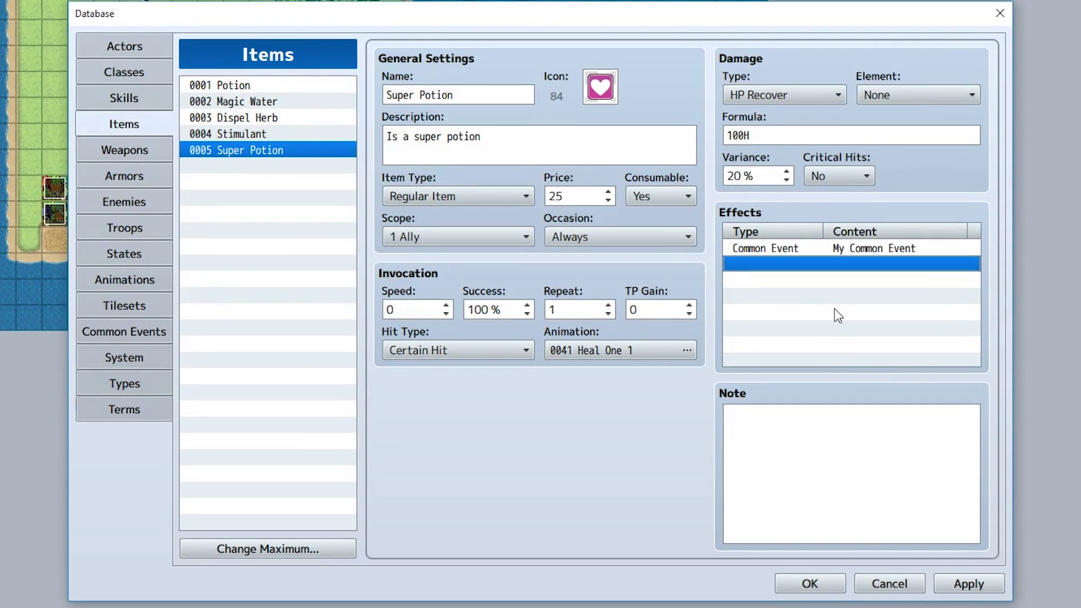
pyautogui.press('Tab')
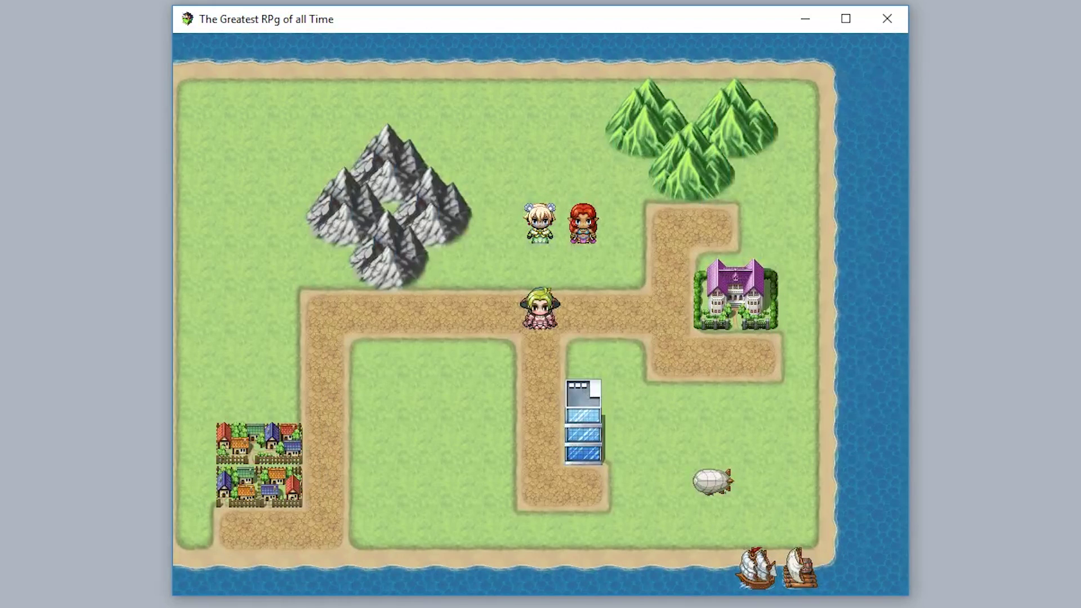
# In the playtest, obtain a Super Potion from the red-haired character and use it on the first party member to test its common event
pyautogui.press('Right')
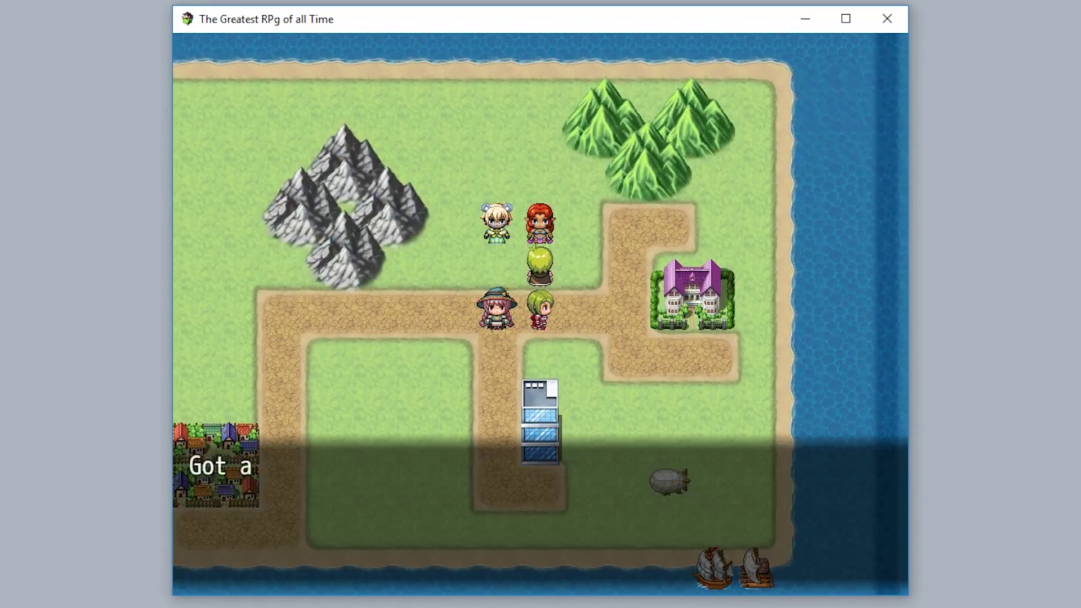
pyautogui.press('Return')
pyautogui.press('Escape')
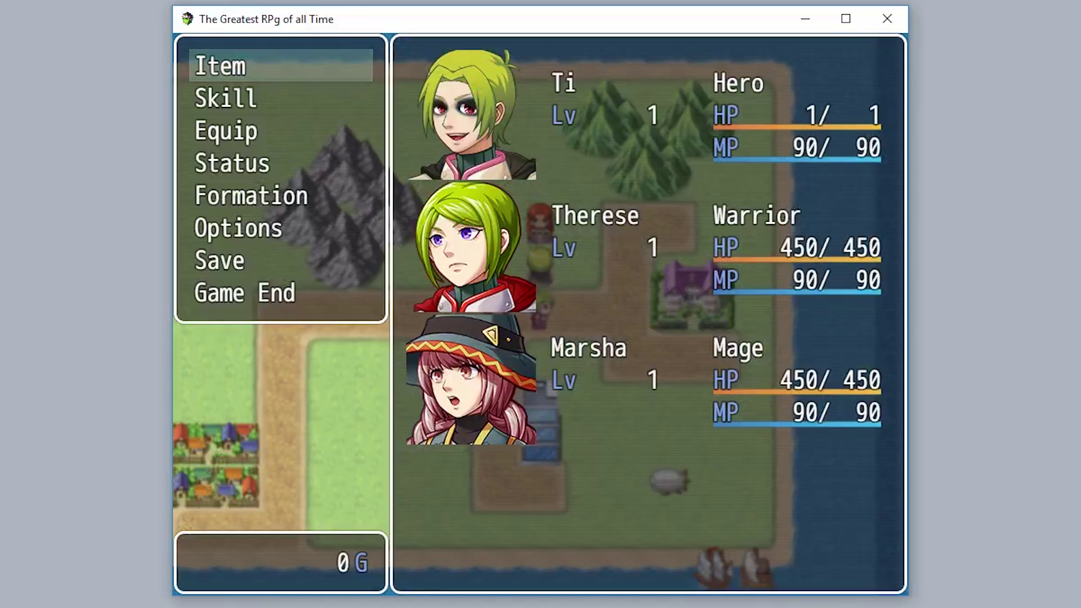
pyautogui.press('Return')
pyautogui.press('Return')
pyautogui.press('Return')
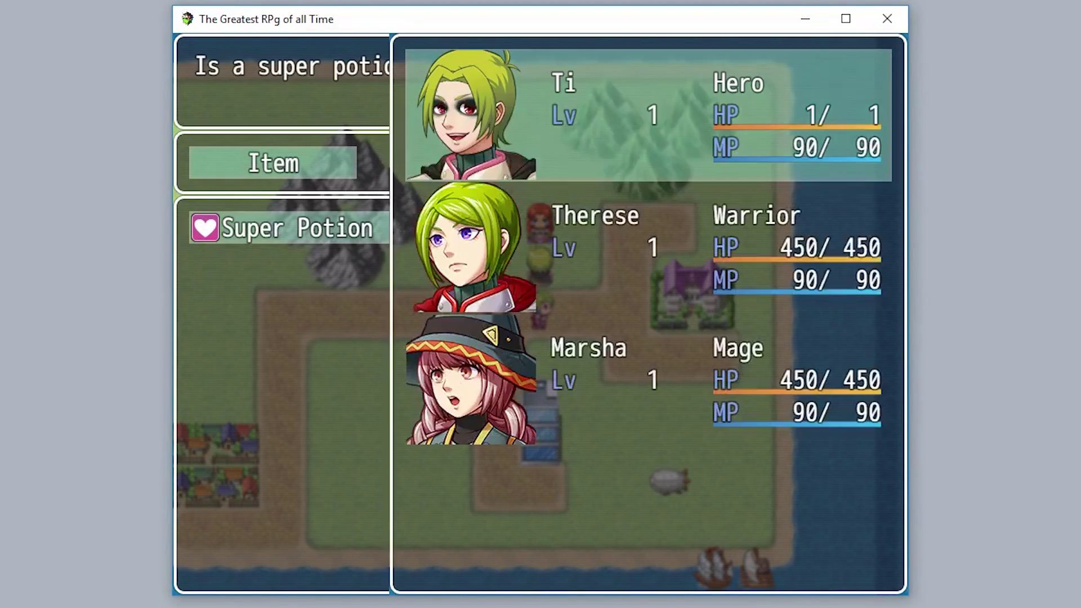
pyautogui.press('Return')
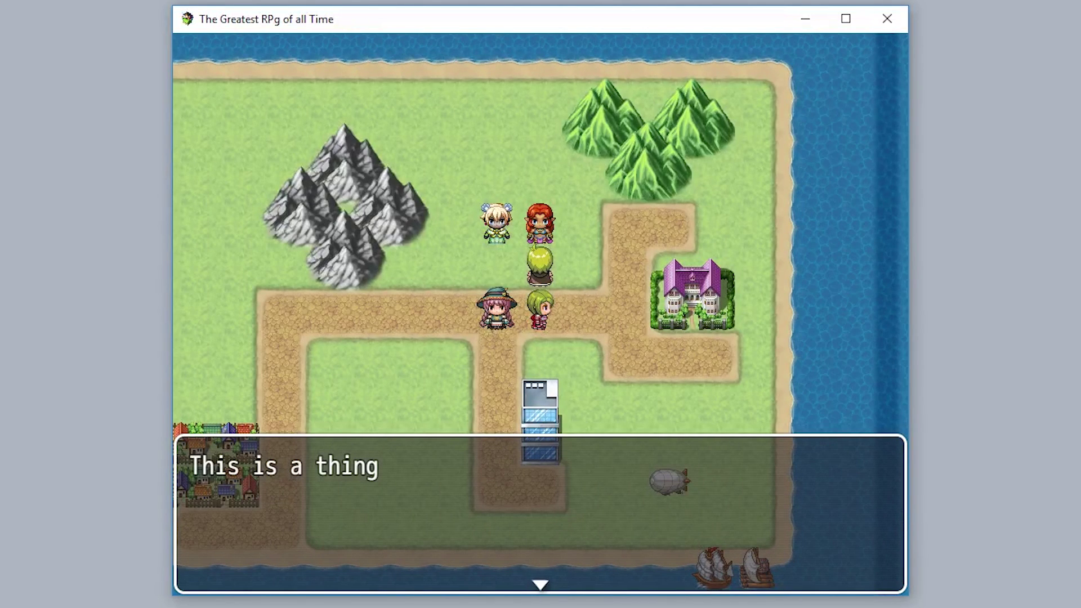
pyautogui.press('Return')
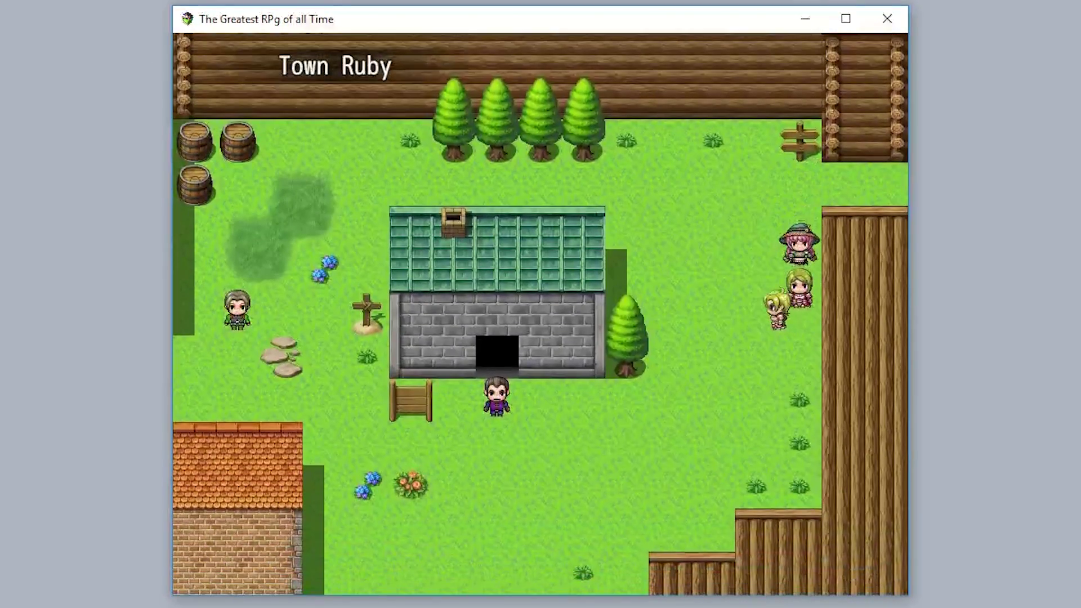
# Use the Super Potion on the first party member inside Town Ruby to test the common event on another map
pyautogui.press('Return')
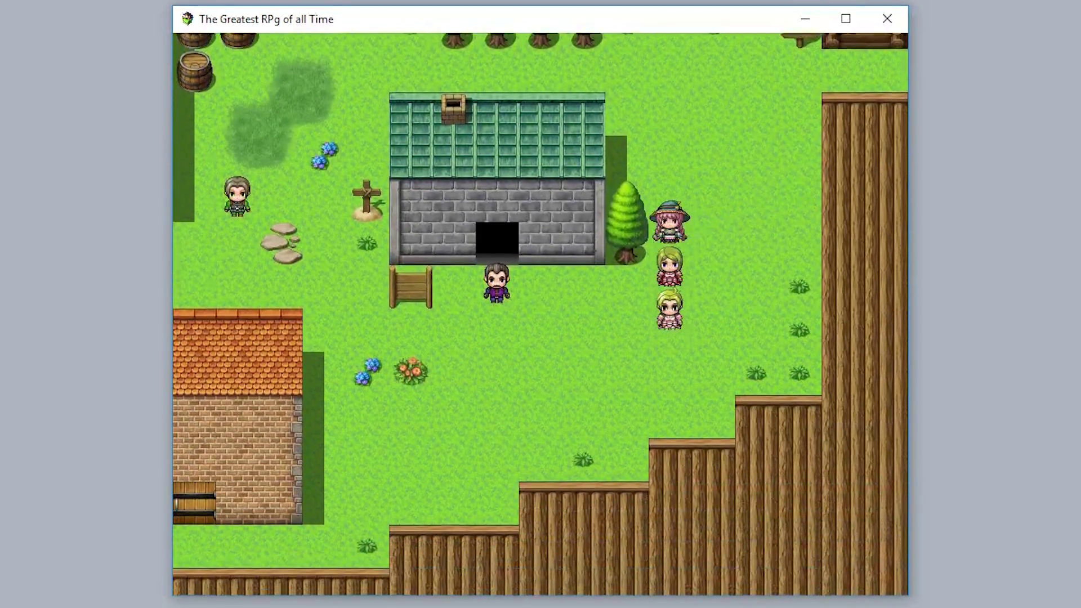
pyautogui.press('Escape')
pyautogui.press('Return')
pyautogui.press('Return')
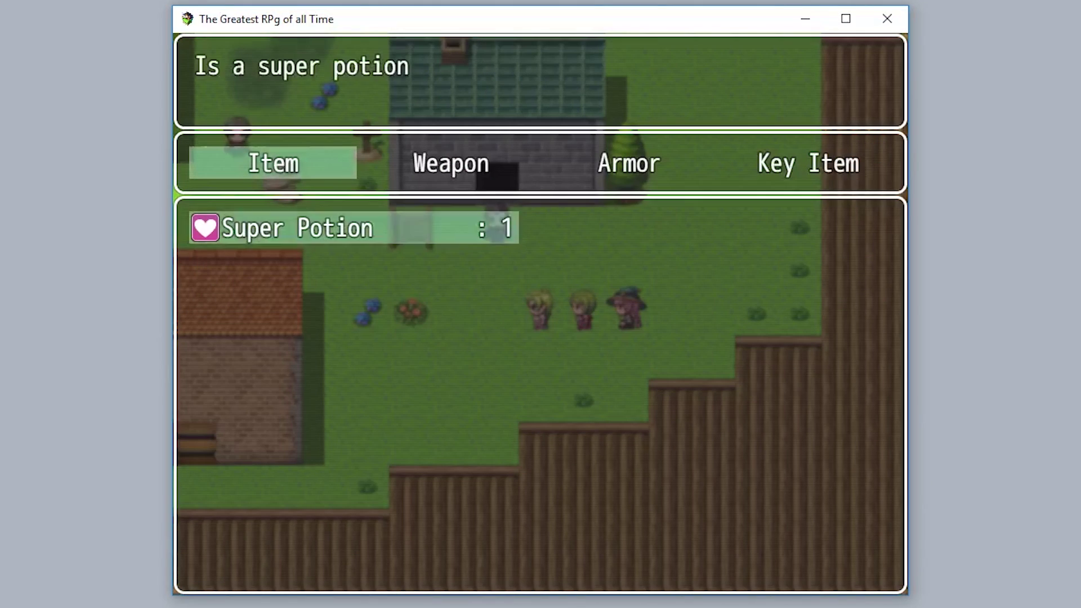
pyautogui.press('Return')
pyautogui.press('Return')
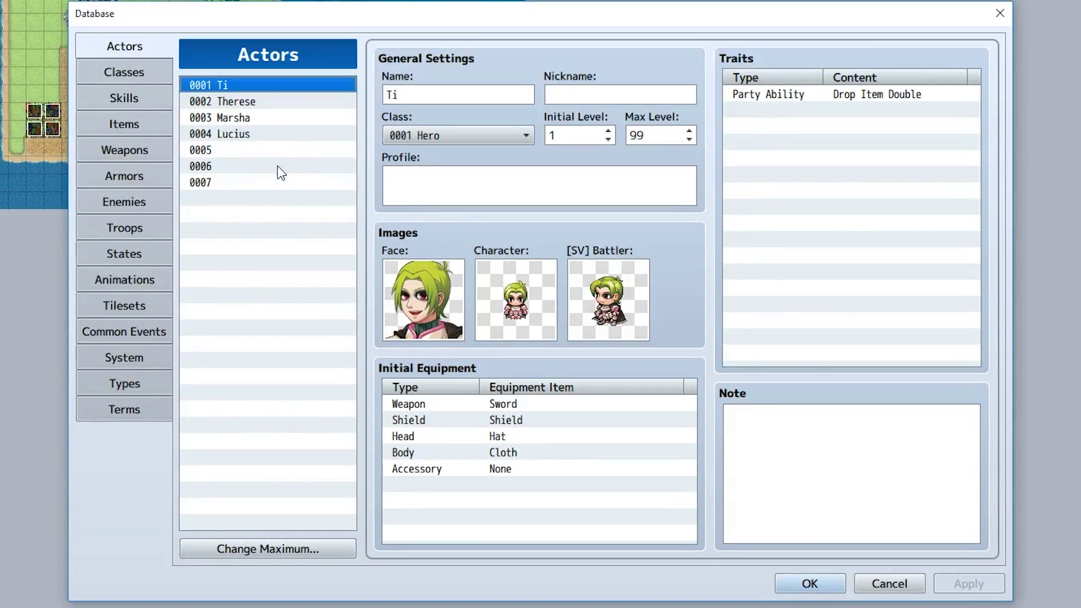
# Check the actor Lucius in the database and delete the text command from My Common Event
pyautogui.click(247, 135)
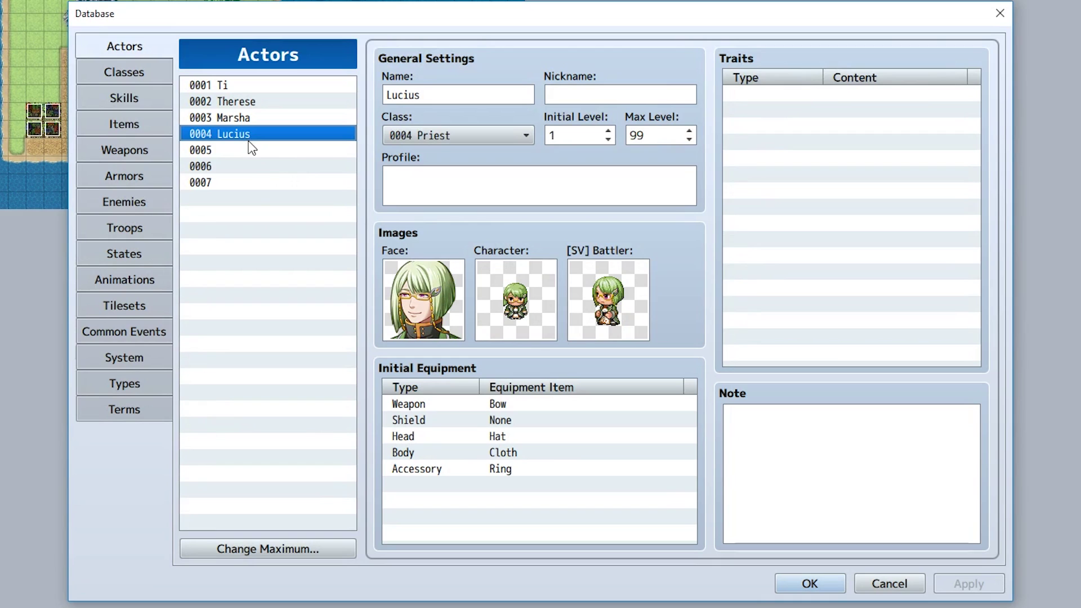
pyautogui.click(155, 124)
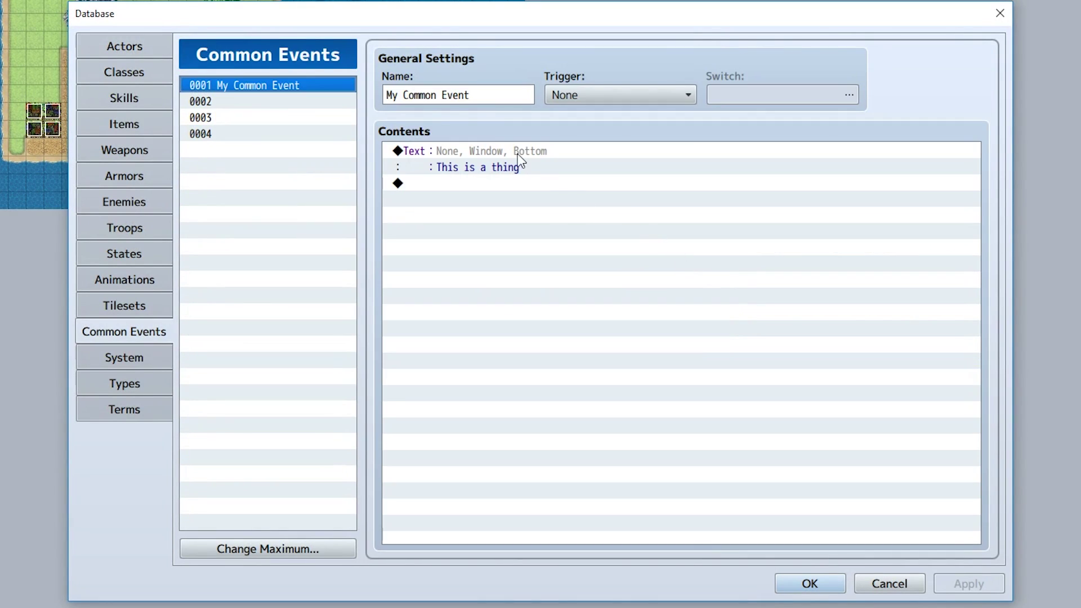
pyautogui.click(521, 163)
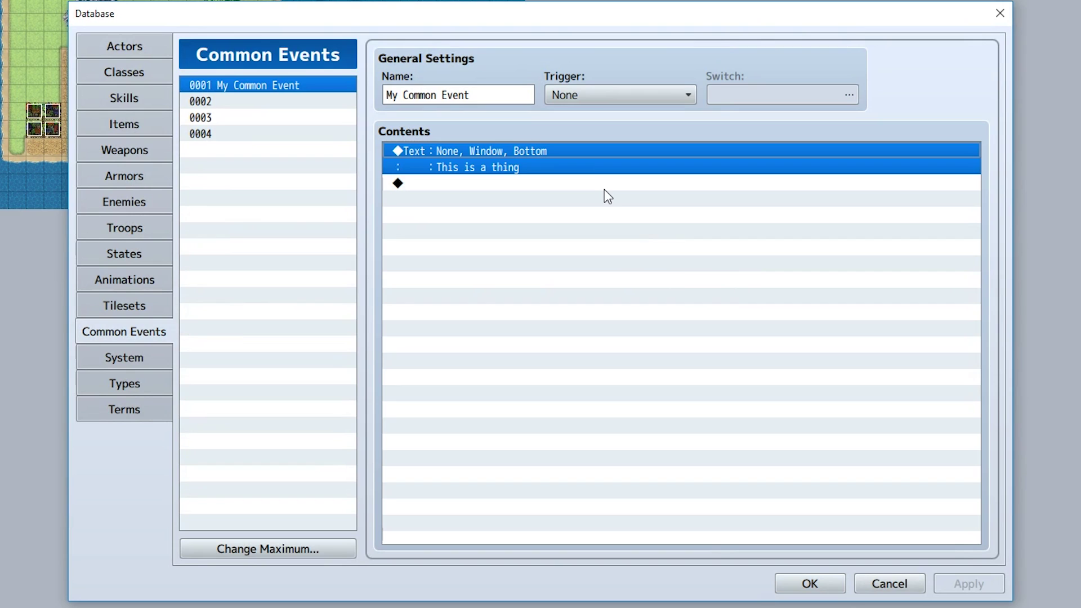
pyautogui.press('Delete')
# Add a Change Party Member command to My Common Event that adds 0004 Lucius with Initialize enabled
pyautogui.press('Return')
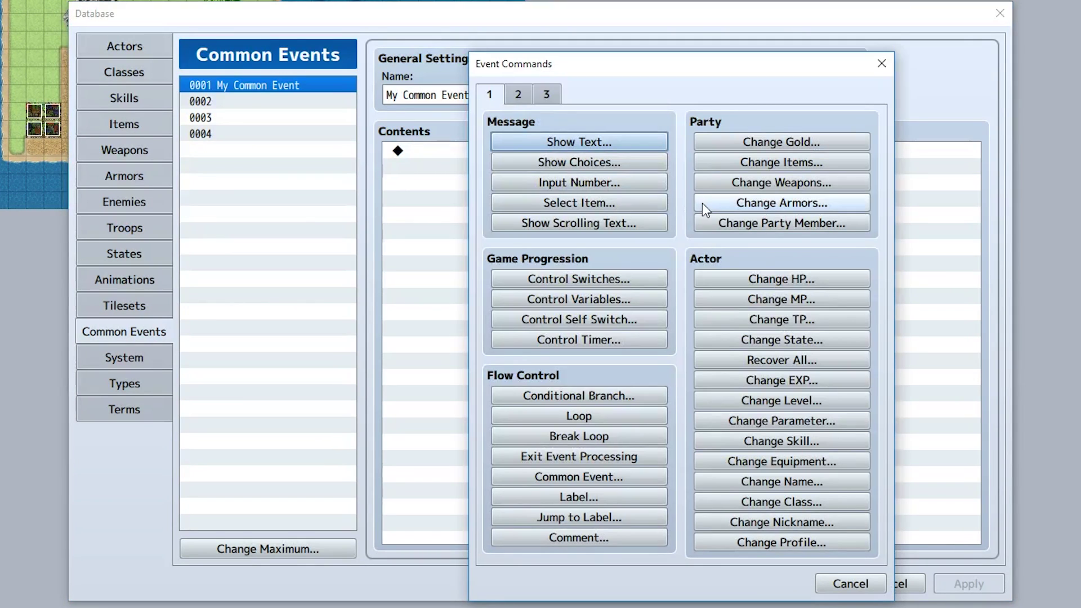
pyautogui.click(708, 223)
pyautogui.click(653, 296)
pyautogui.click(644, 367)
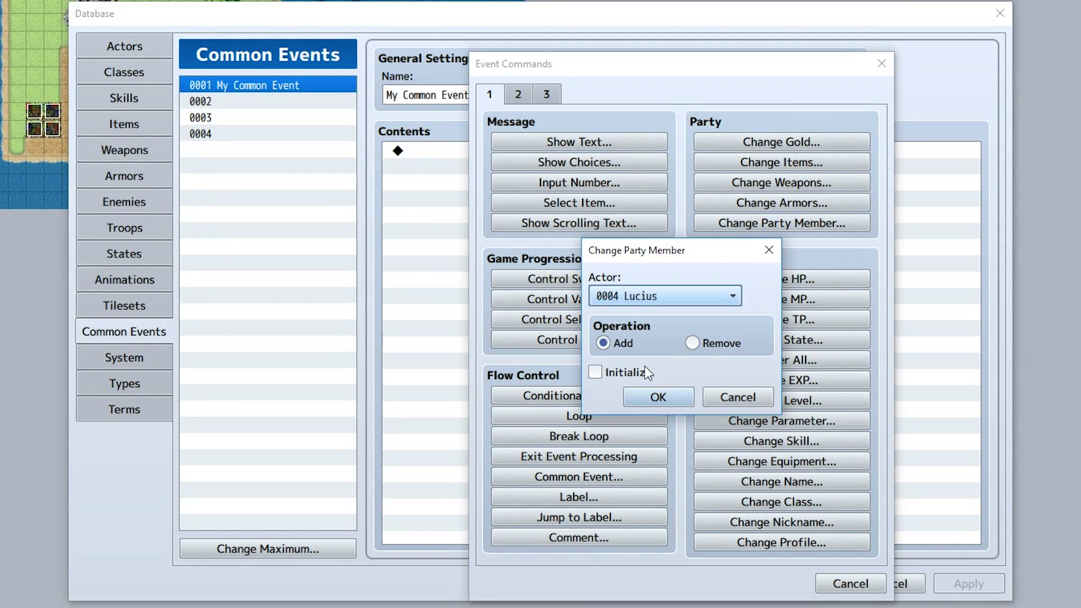
pyautogui.click(626, 372)
pyautogui.click(656, 397)
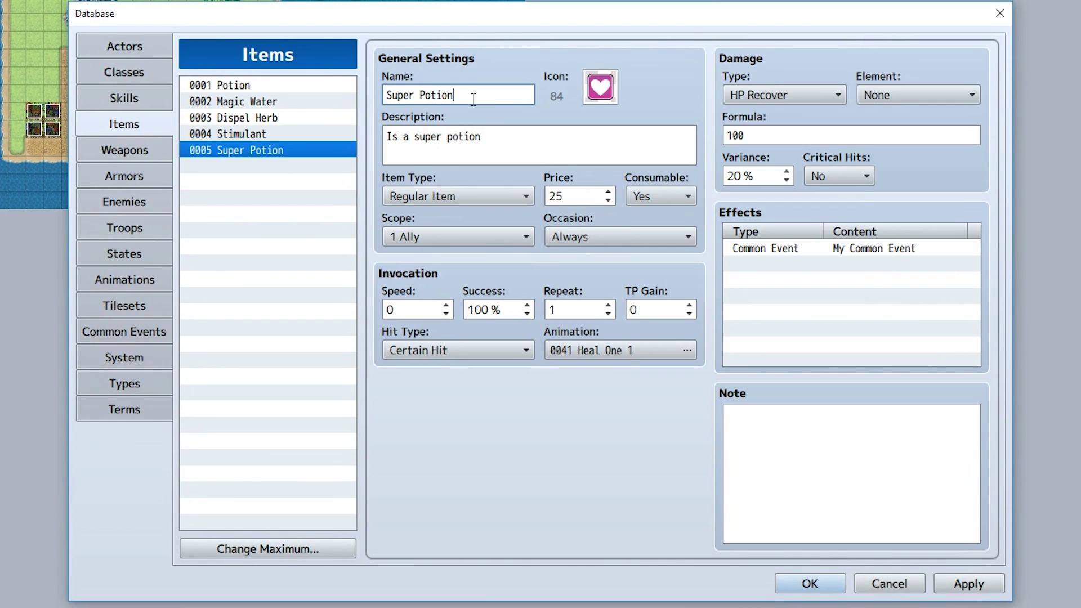
# Rename the Super Potion item as Summon Lucius and set its damage type to None
pyautogui.hotkey('ctrl', 'a')
pyautogui.write('Summon ')
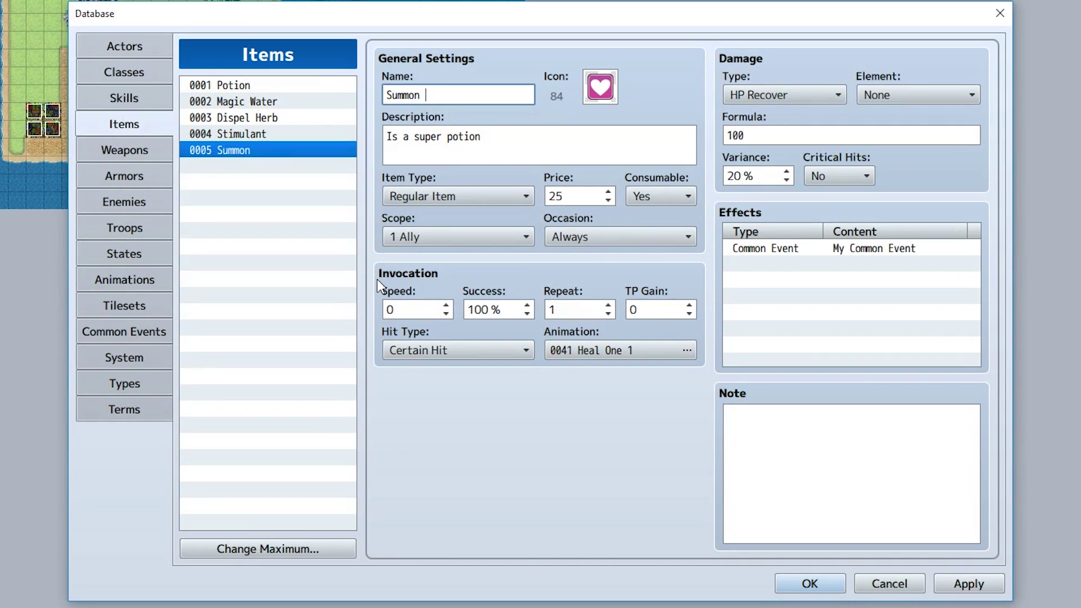
pyautogui.write('Lucius')
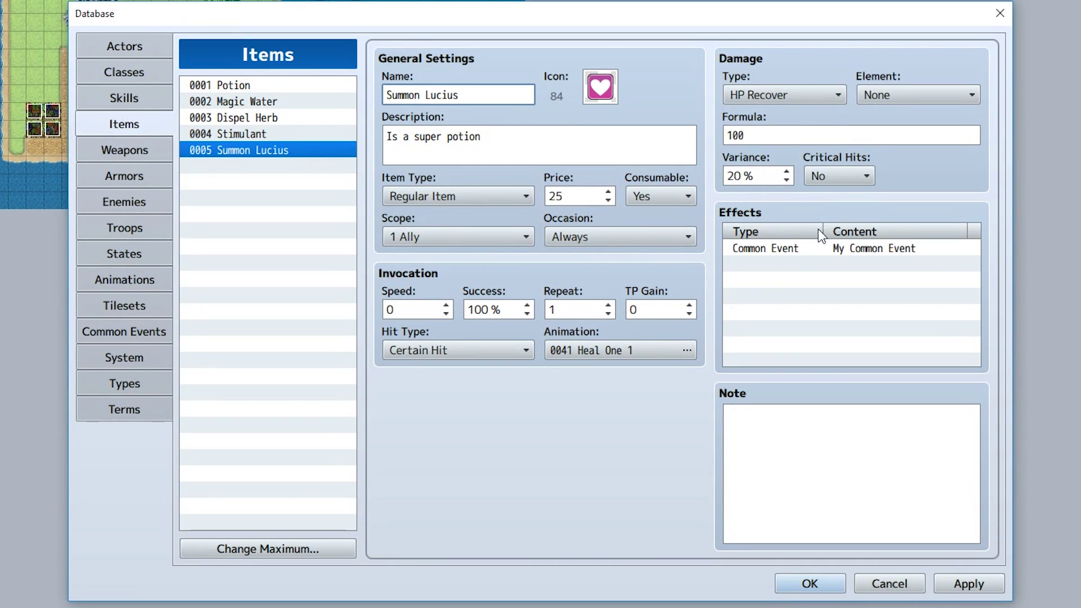
pyautogui.click(765, 97)
pyautogui.click(765, 116)
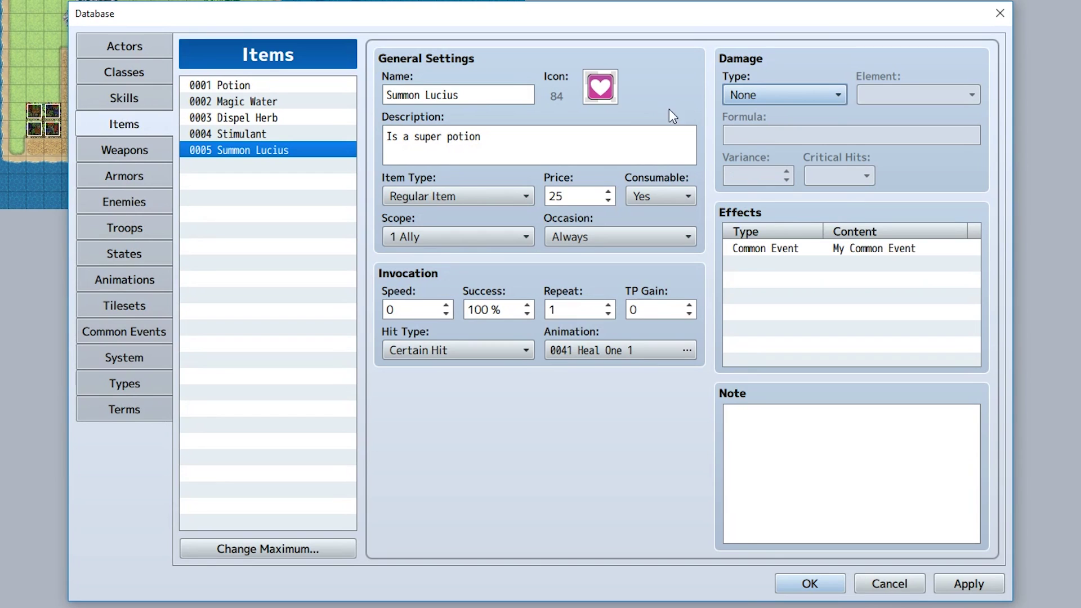
# Change the Summon Lucius item's icon to number 258 and set its scope to None
pyautogui.click(600, 87)
pyautogui.scroll(-2, 548, 296)
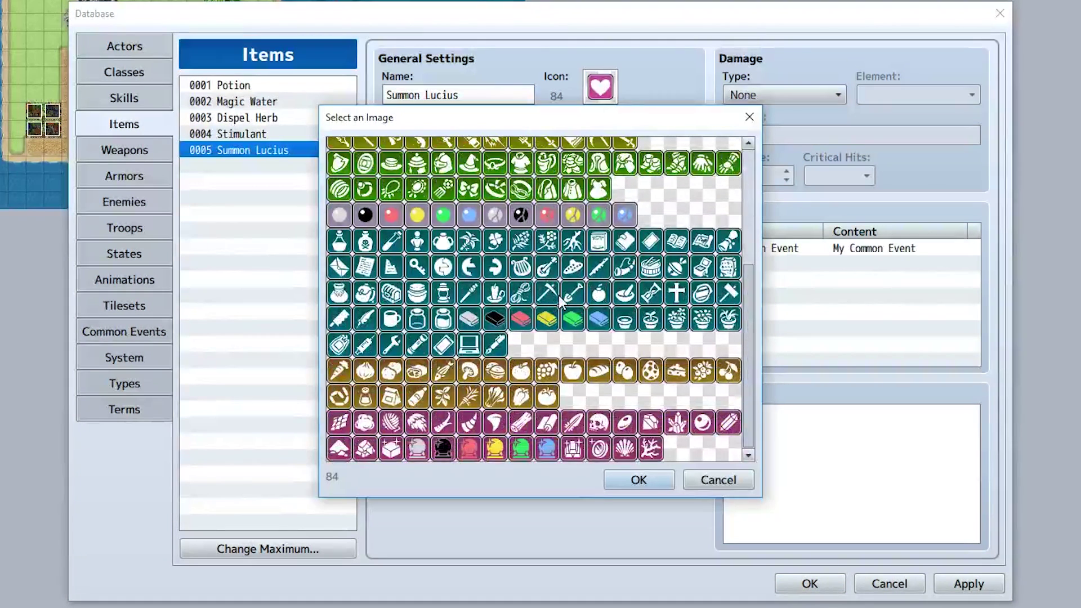
pyautogui.doubleClick(386, 390)
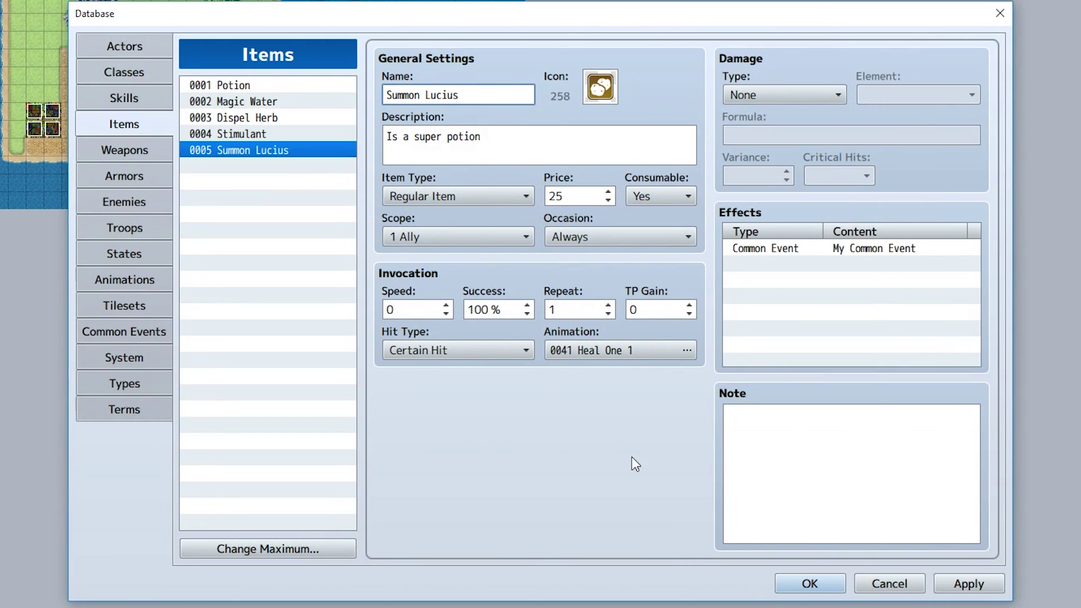
pyautogui.click(475, 237)
pyautogui.click(460, 256)
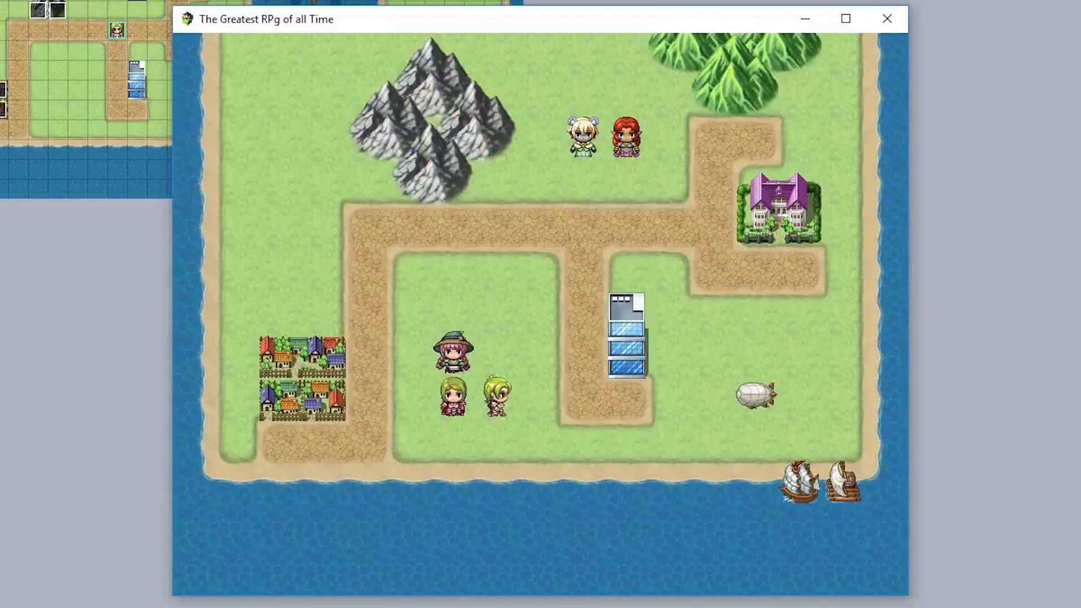
# In the playtest, use the Summon Lucius item from the inventory to run its common event
pyautogui.press('Escape')
pyautogui.press('Return')
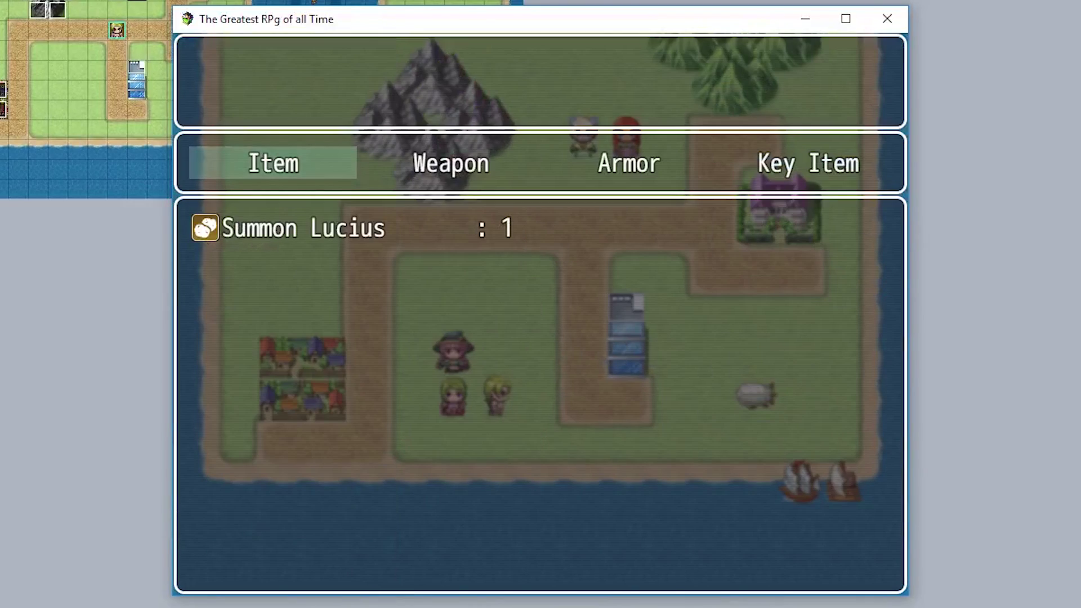
pyautogui.press('Return')
pyautogui.press('Return')
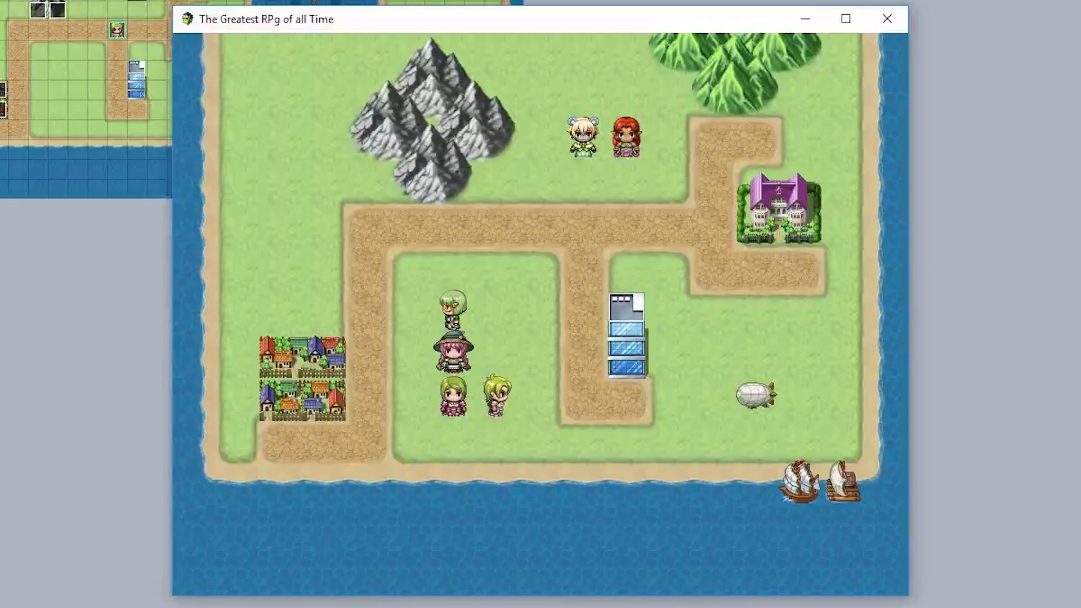
# Walk the party around the grass east of the town to examine the line of followers
pyautogui.press('Right')
pyautogui.press('Up')
pyautogui.press('Up')
pyautogui.press('Left')
pyautogui.press('Left')
pyautogui.press('Down')
pyautogui.press('Down')
pyautogui.press('Right')
pyautogui.press('Right')
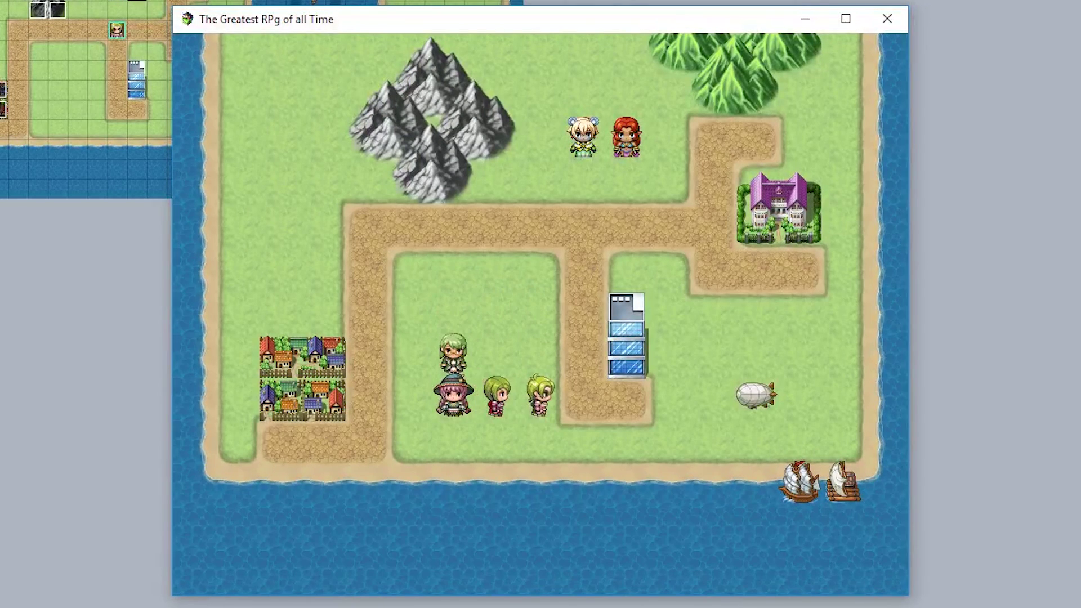
pyautogui.press('Up')
pyautogui.press('Up')
pyautogui.press('Left')
pyautogui.press('Left')
pyautogui.press('Down')
pyautogui.press('Right')
pyautogui.press('Right')
pyautogui.press('Down')
pyautogui.press('Down')
pyautogui.press('Left')
pyautogui.press('Up')
pyautogui.press('Up')
pyautogui.press('Up')
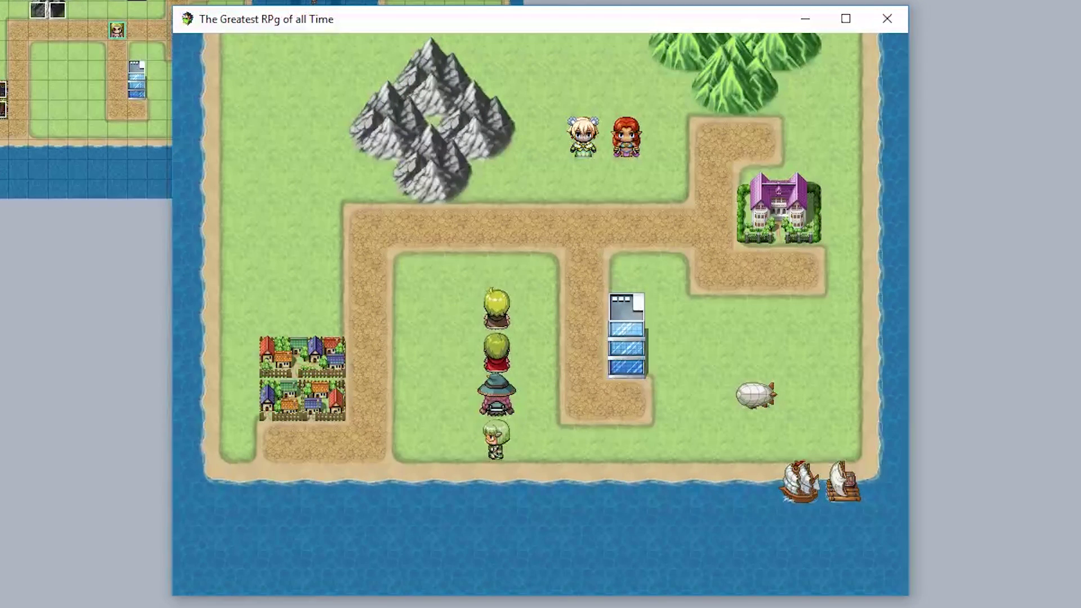
pyautogui.press('Left')
pyautogui.press('Down')
pyautogui.press('Down')
pyautogui.press('Down')
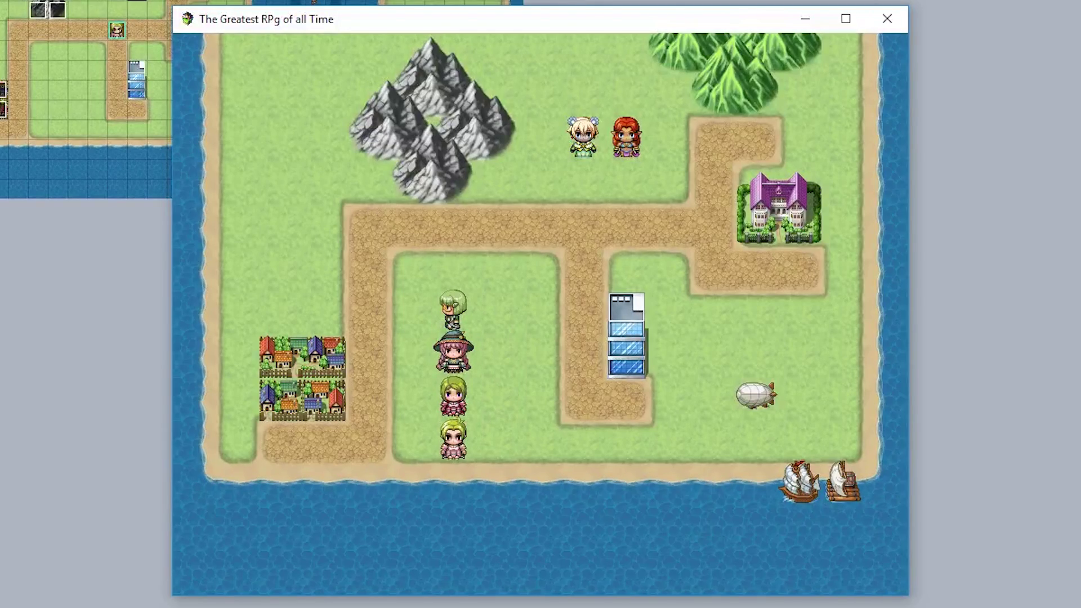
pyautogui.press('Left')
pyautogui.press('Left')
pyautogui.press('Left')
pyautogui.press('Up')
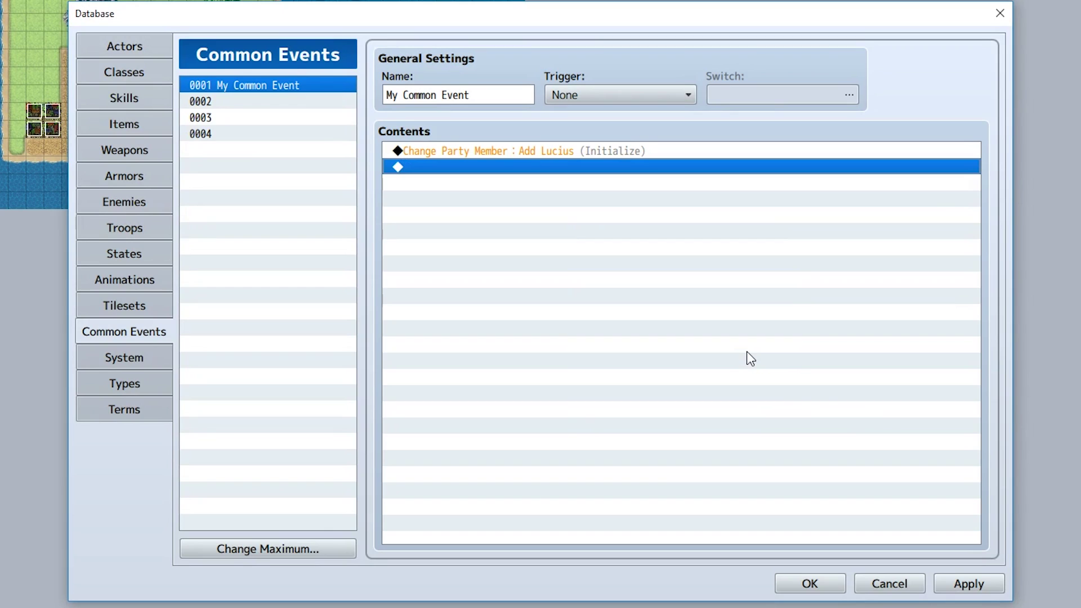
# Replace the party member command in My Common Event with Name Input Processing for actor 0001 Ti, with 8 maximum characters
pyautogui.click(524, 155)
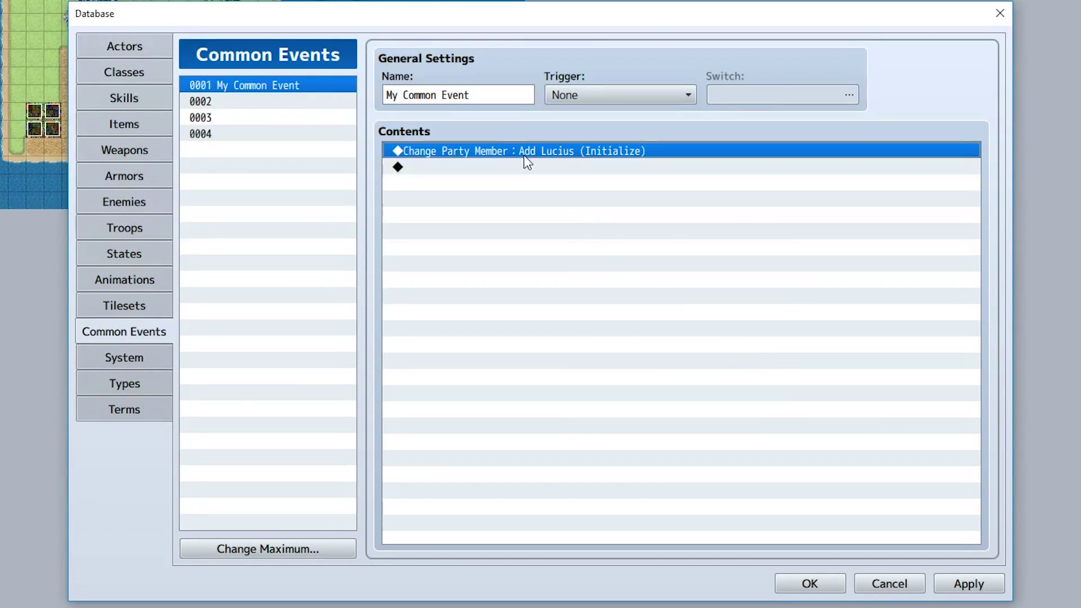
pyautogui.press('Delete')
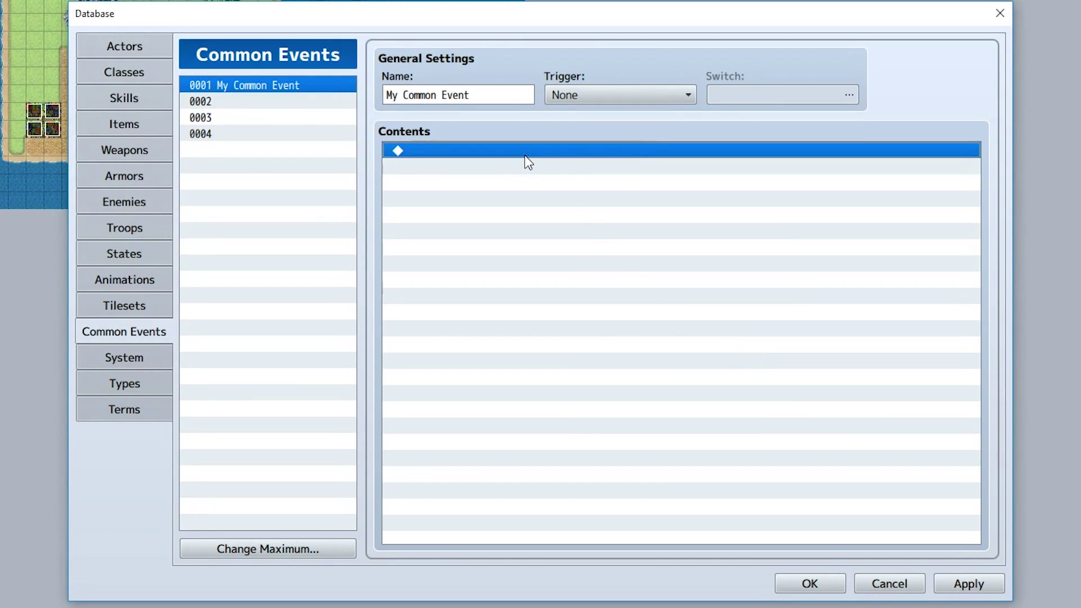
pyautogui.doubleClick(583, 215)
pyautogui.click(546, 94)
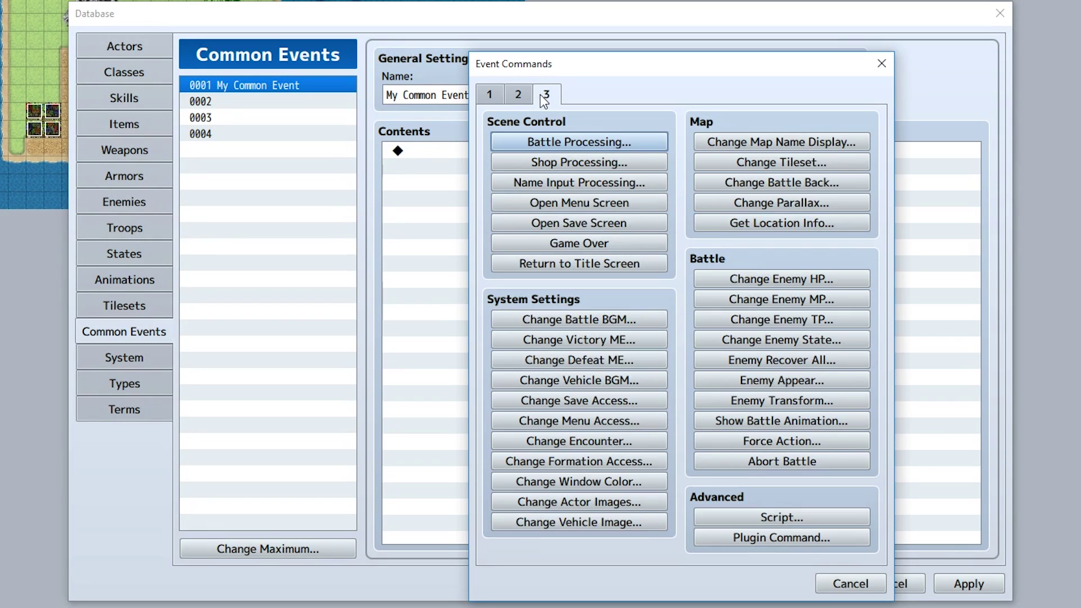
pyautogui.click(628, 184)
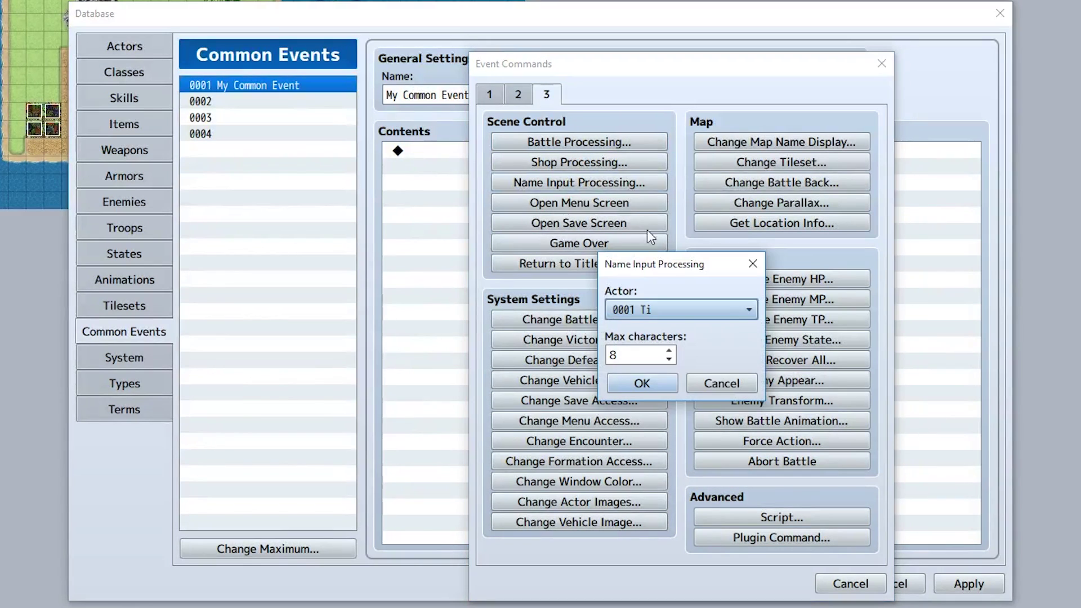
pyautogui.click(667, 312)
pyautogui.click(657, 331)
pyautogui.doubleClick(637, 356)
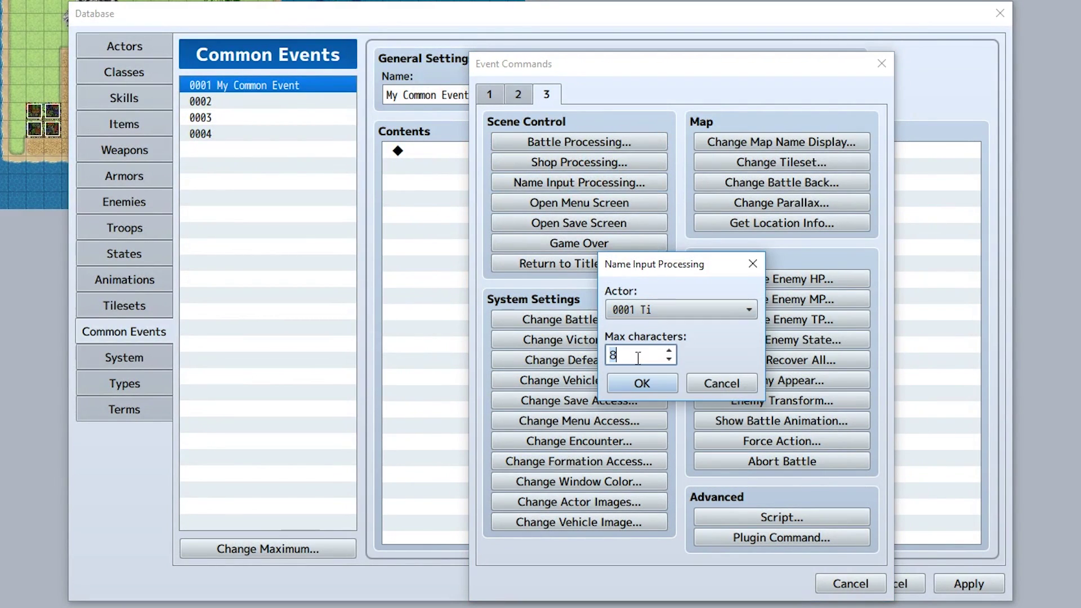
pyautogui.click(653, 389)
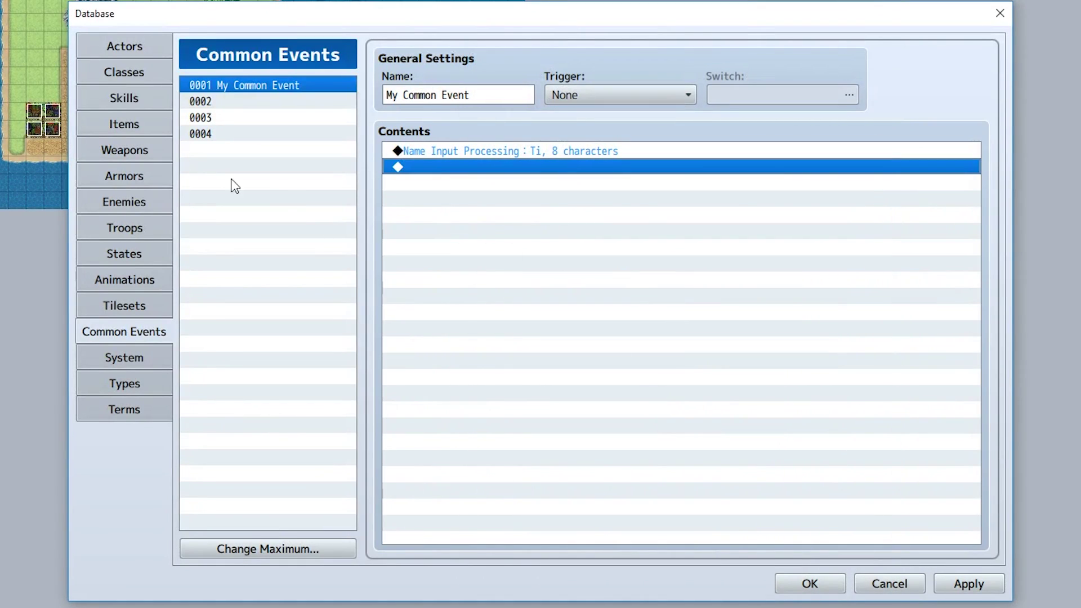
# Rename the Summon Lucius item as Change name of Player
pyautogui.click(130, 125)
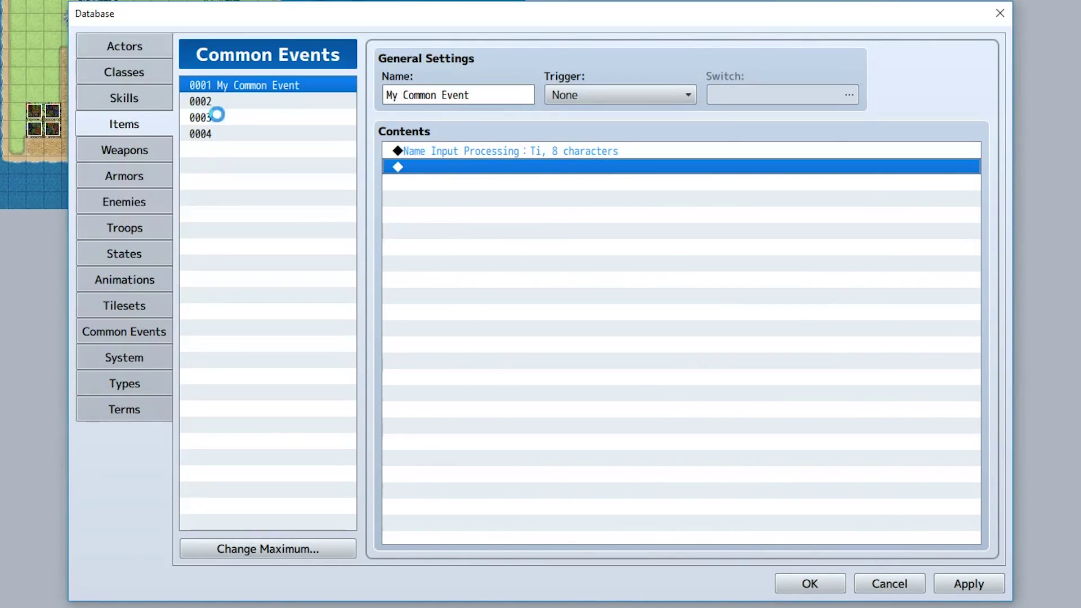
pyautogui.click(498, 97)
pyautogui.write('Chan')
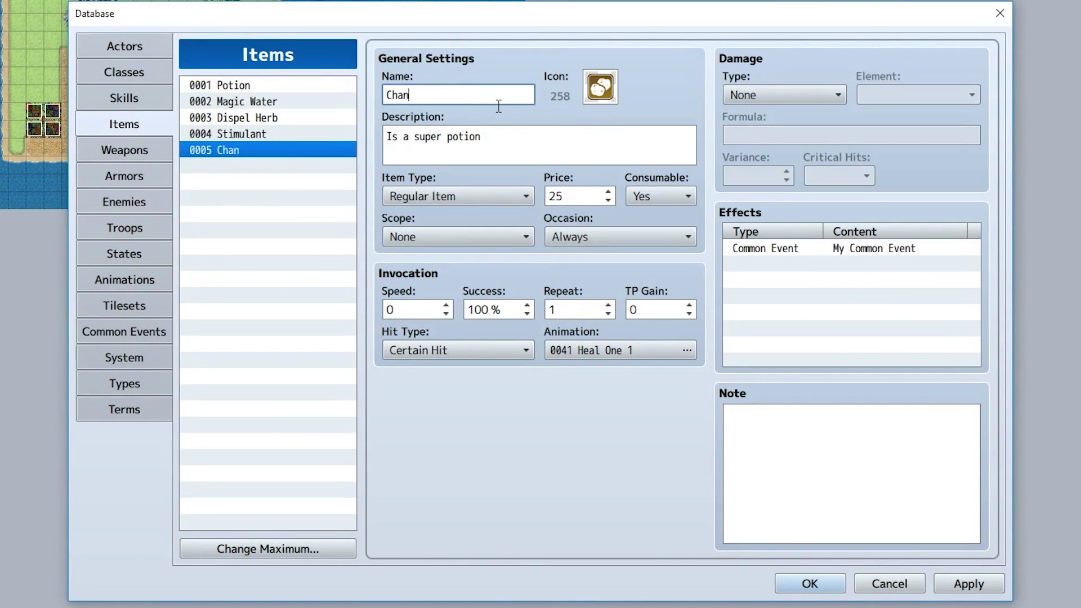
pyautogui.write('ge name of ')
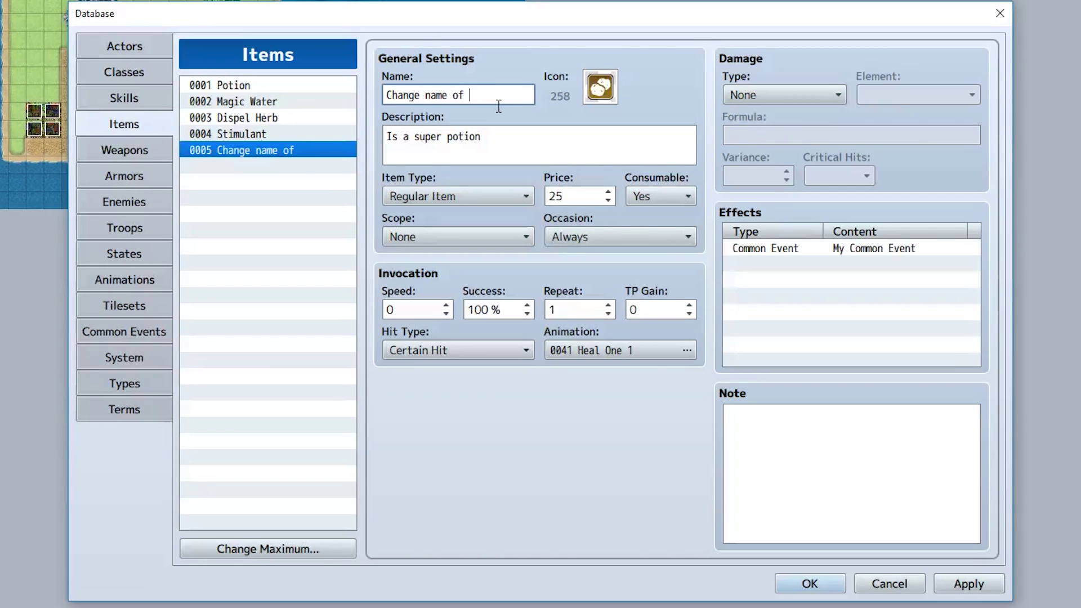
pyautogui.write('Player')
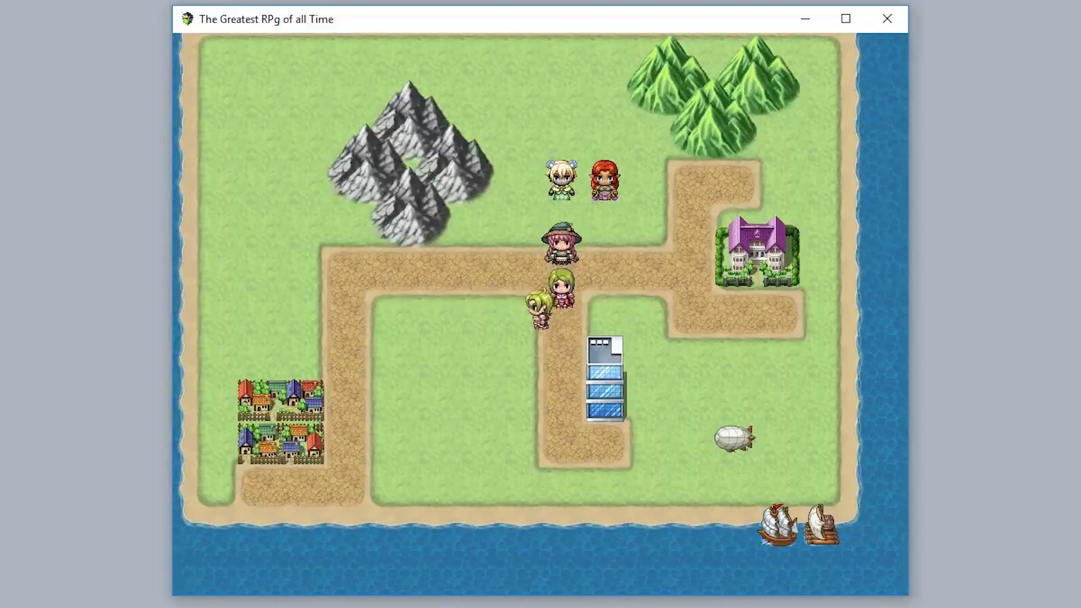
# In the playtest, use the Change name of Player item to run its name input event
pyautogui.press('Left')
pyautogui.press('Down')
pyautogui.press('Escape')
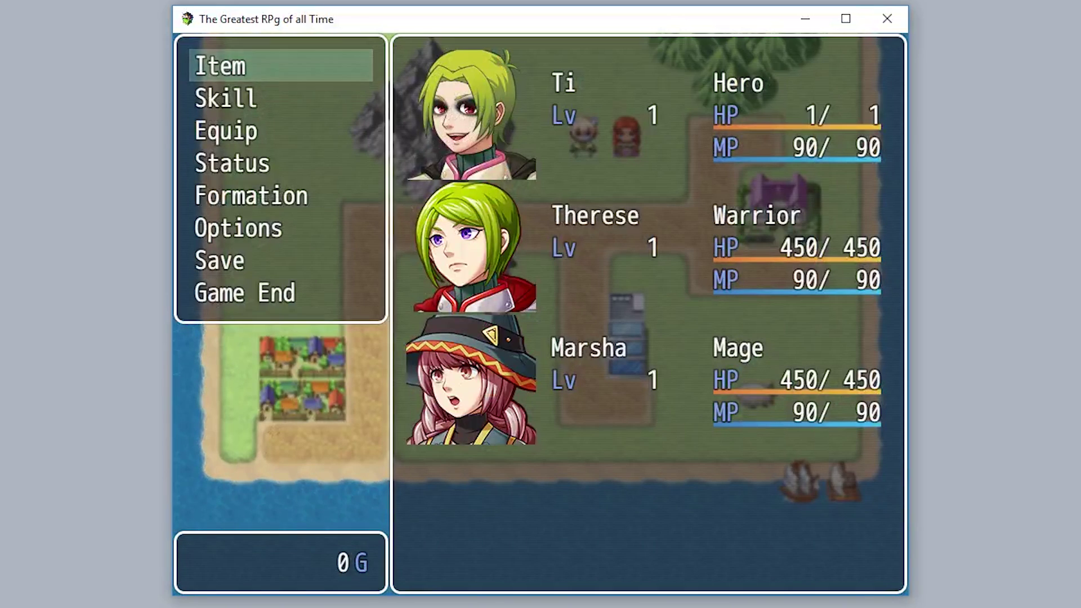
pyautogui.press('Return')
pyautogui.press('Return')
pyautogui.press('Return')
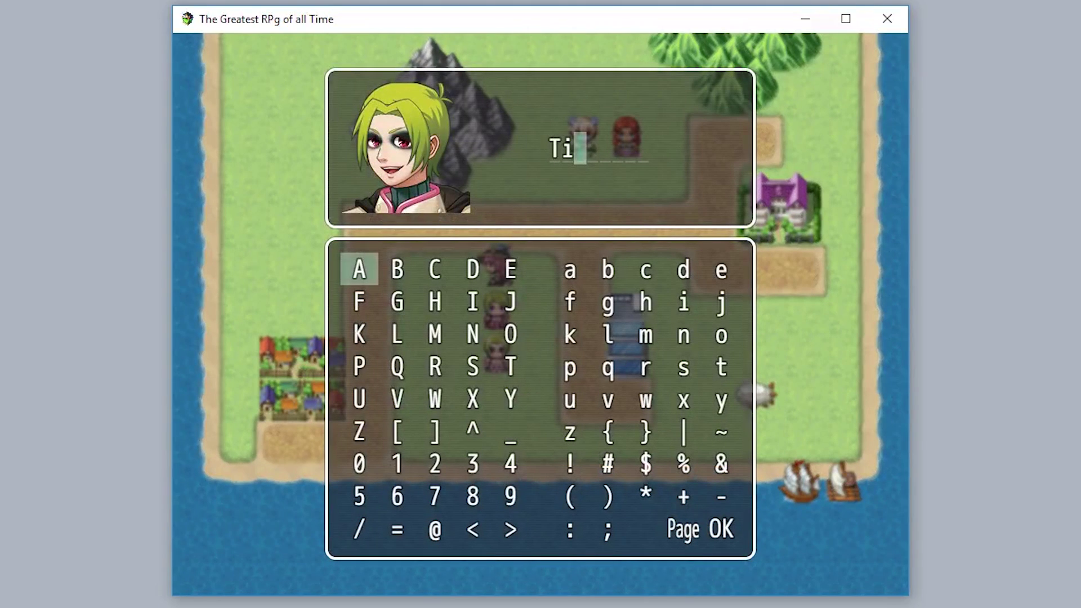
# Replace the hero's name with AAAAAAAA, accept it, and check the new name in the party menu
pyautogui.press('Escape')
pyautogui.press('Escape')
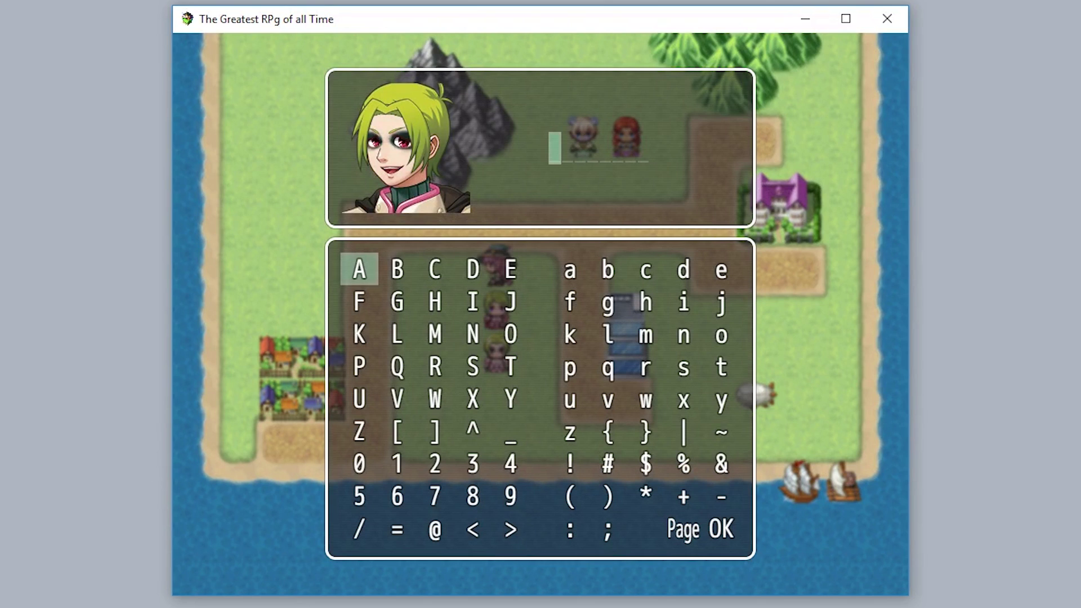
pyautogui.press('Return')
pyautogui.press('Return')
pyautogui.press('Return')
pyautogui.press('Return')
pyautogui.press('Return')
pyautogui.press('Return')
pyautogui.press('Return')
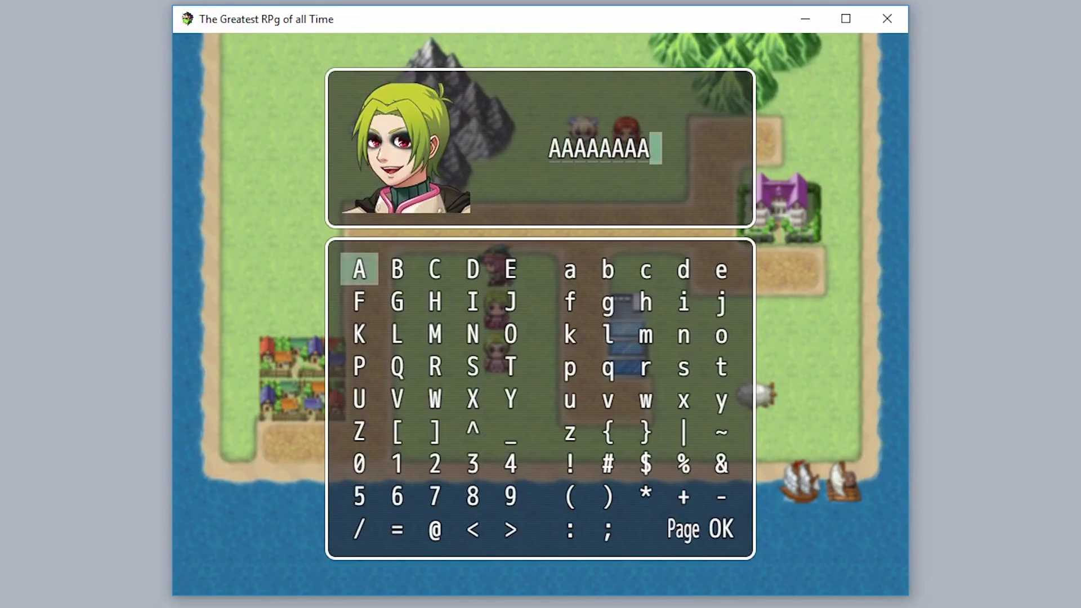
pyautogui.press('shift')
pyautogui.press('Return')
pyautogui.press('Escape')
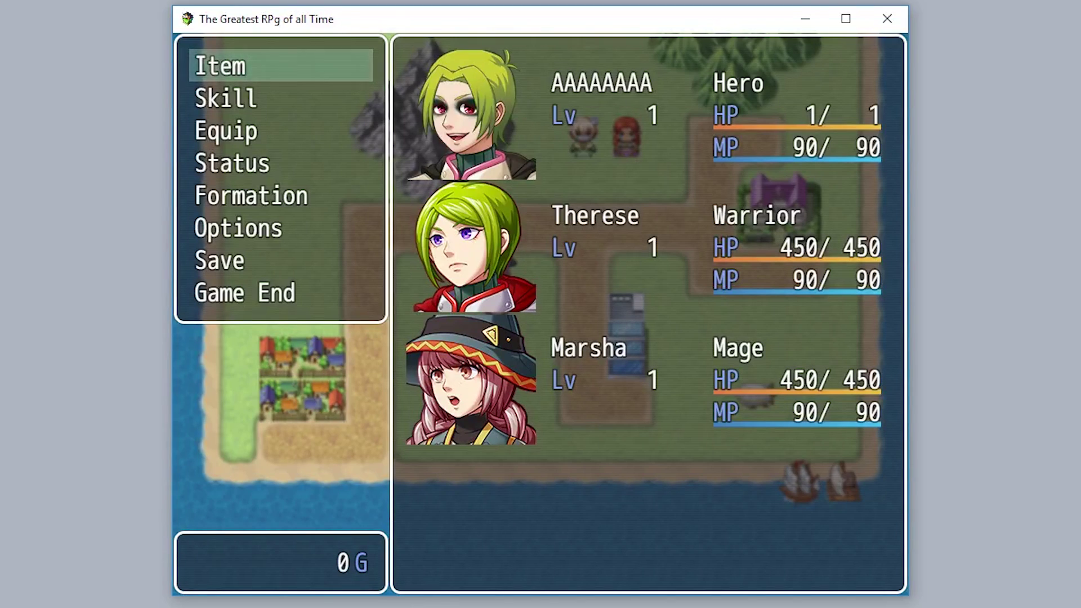
pyautogui.press('Return')
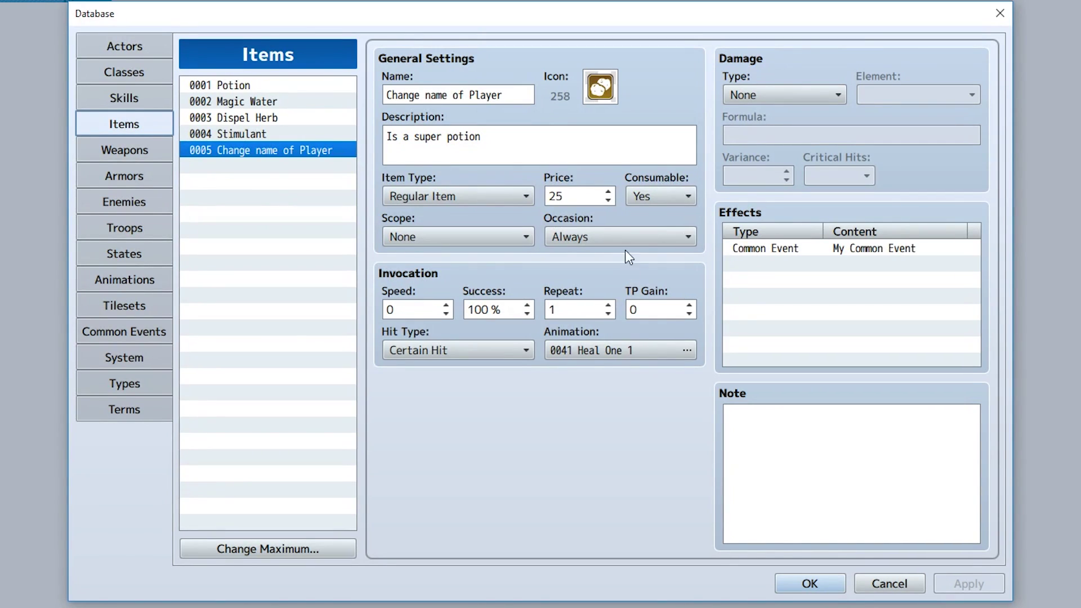
# Show the available trigger options for My Common Event in the database
pyautogui.click(154, 331)
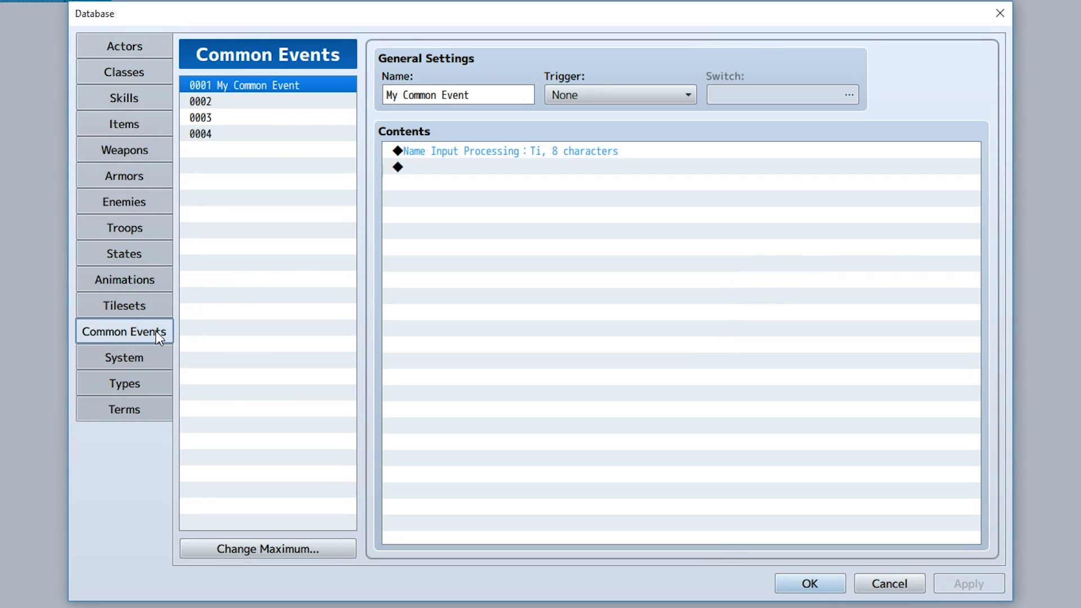
pyautogui.click(752, 243)
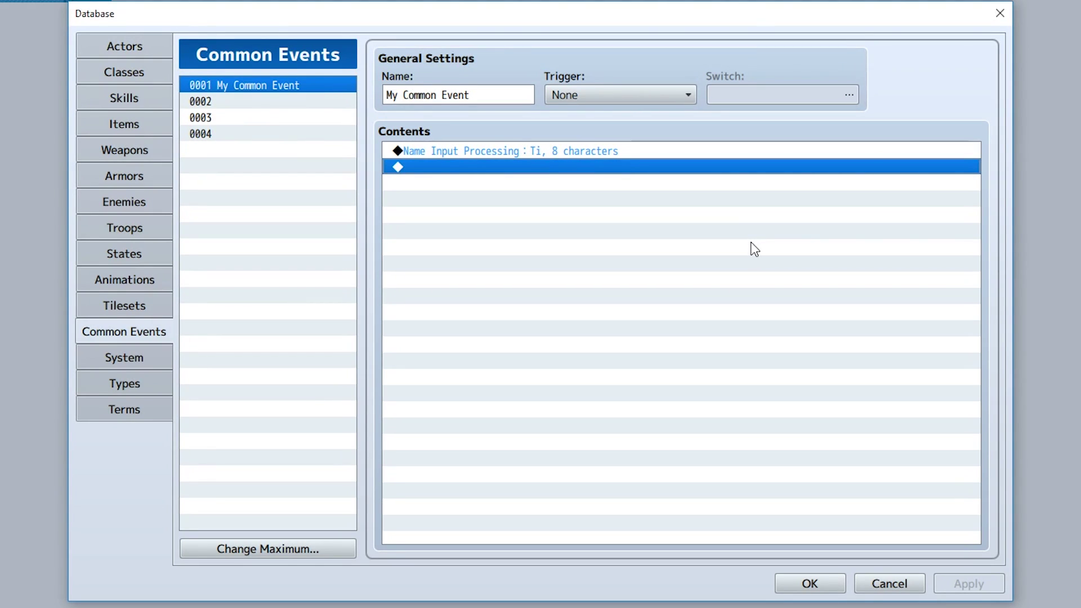
pyautogui.click(621, 93)
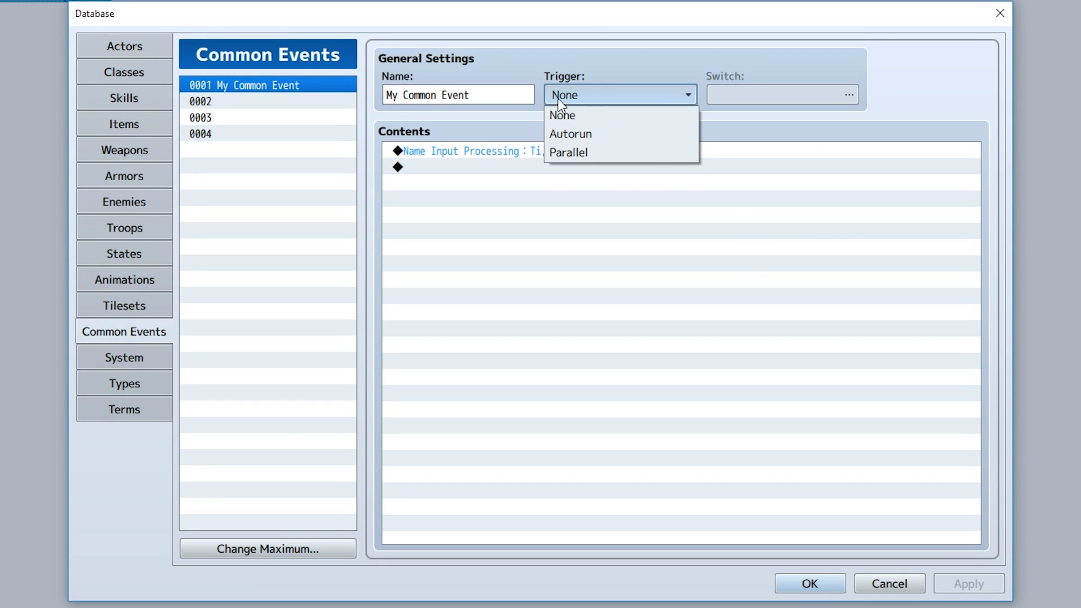